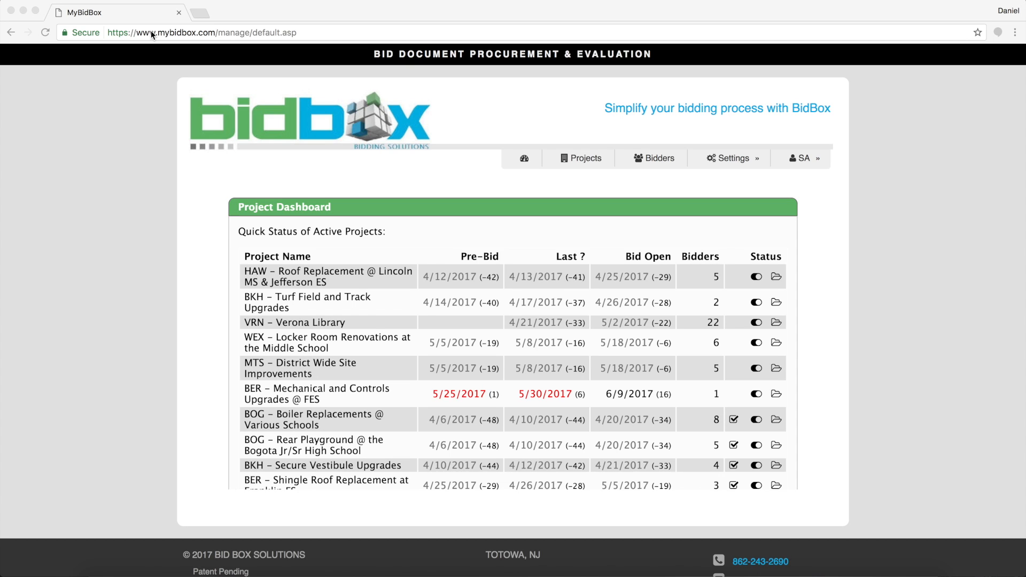
Go to Projects in the top navigation to reach Project Setup & Maintenance.
{"action": "left_click", "coordinate": [571, 160]}
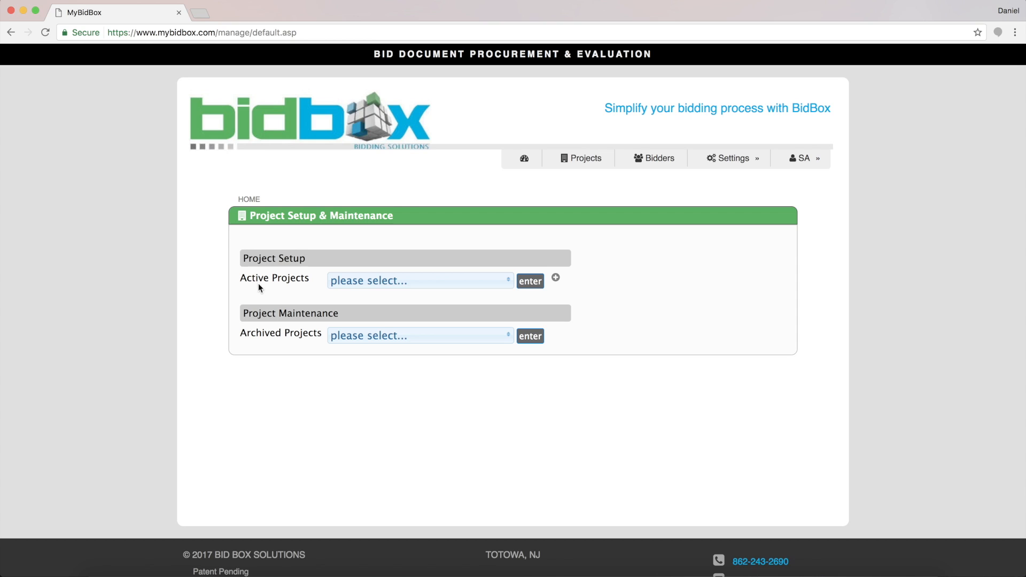
{"action": "left_click", "coordinate": [368, 287]}
{"action": "scroll", "coordinate": [390, 413], "scroll_direction": "down", "scroll_amount": 5}
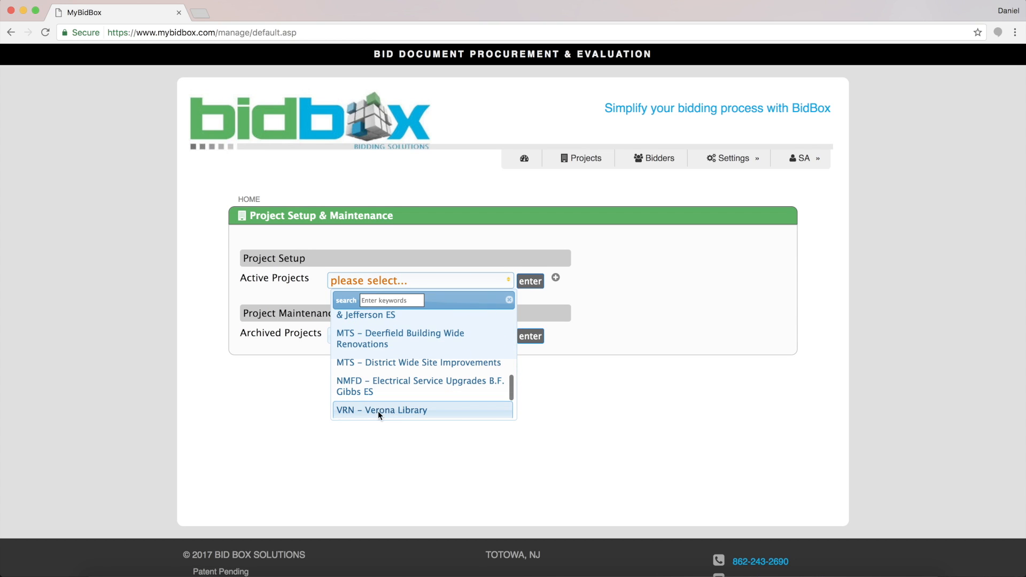
{"action": "left_click", "coordinate": [277, 394]}
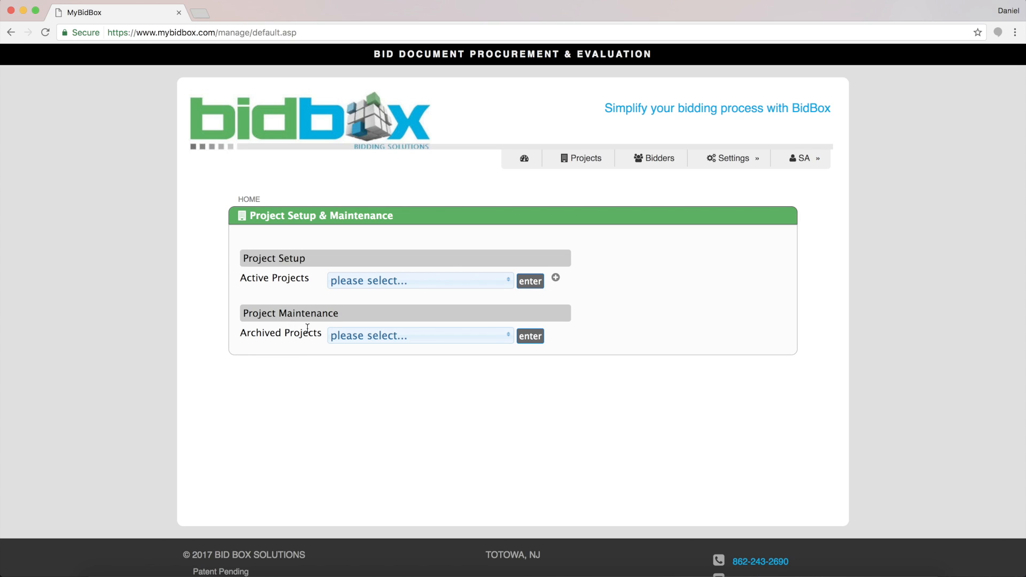
{"action": "left_click", "coordinate": [357, 336]}
{"action": "scroll", "coordinate": [389, 430], "scroll_direction": "down", "scroll_amount": 2}
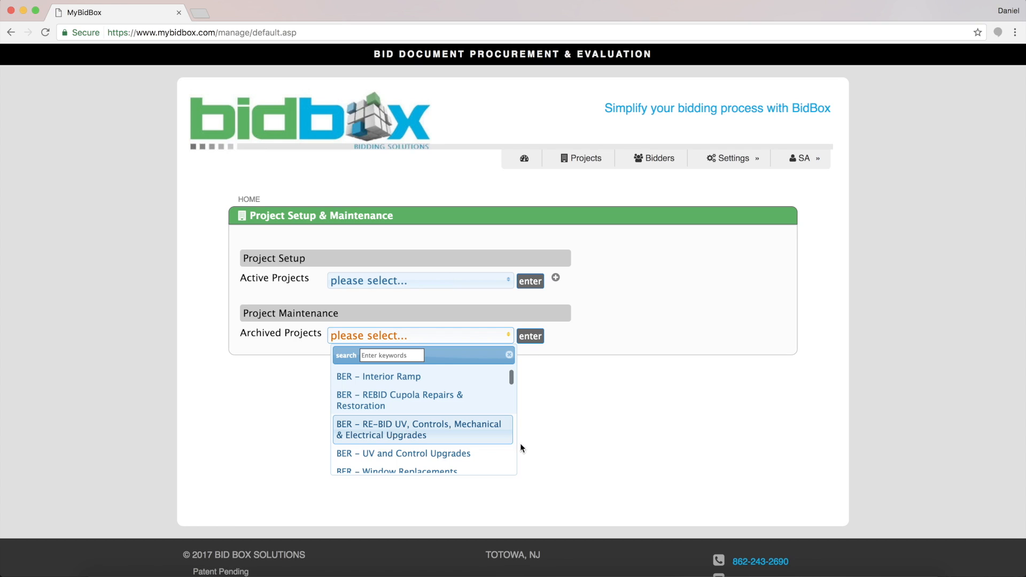
{"action": "left_click", "coordinate": [621, 467]}
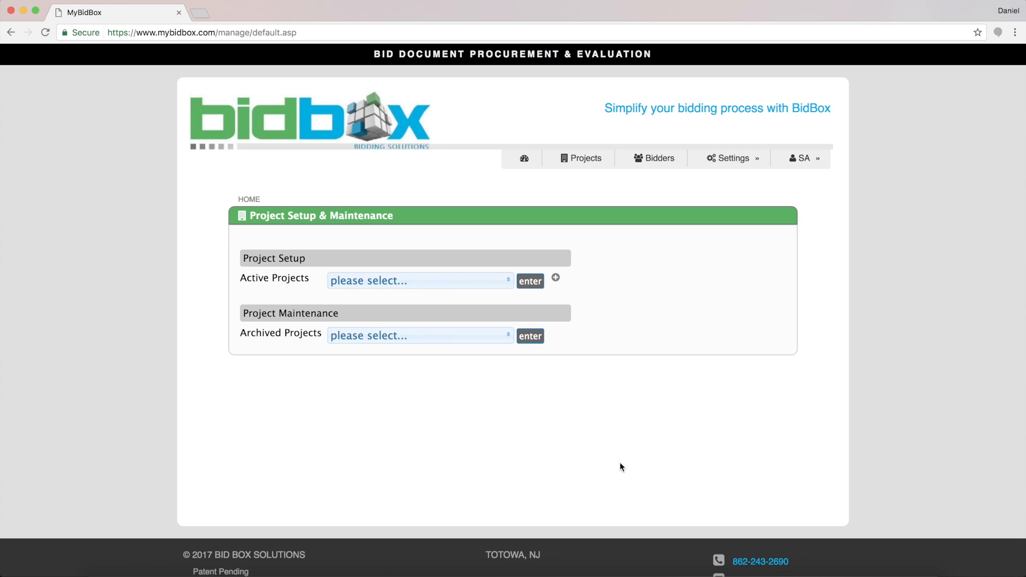
Add a new project with short name 'VRN – Verona Library' and open its edit form.
{"action": "left_click", "coordinate": [556, 279]}
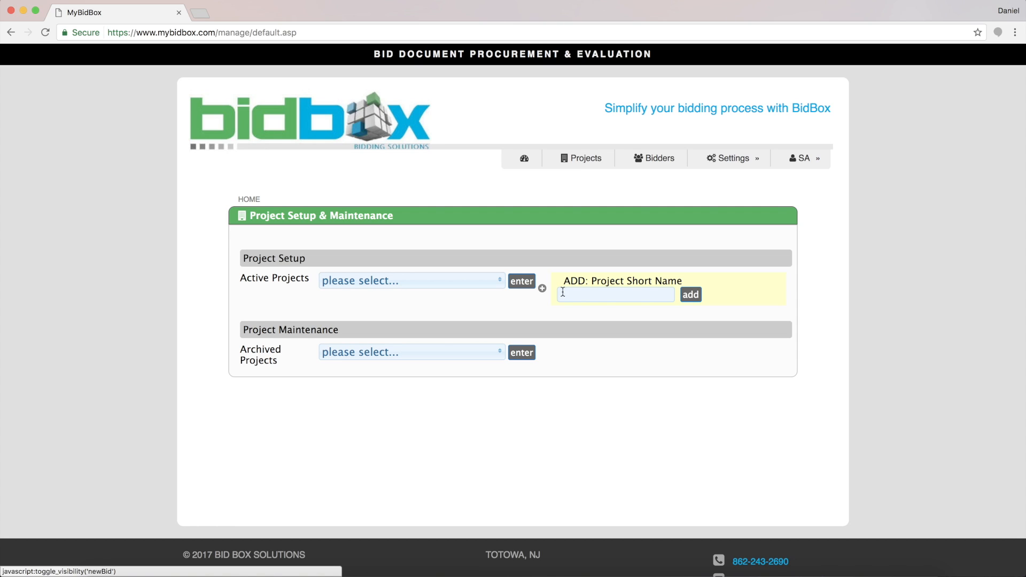
{"action": "left_click", "coordinate": [570, 292]}
{"action": "type", "text": "VRN"}
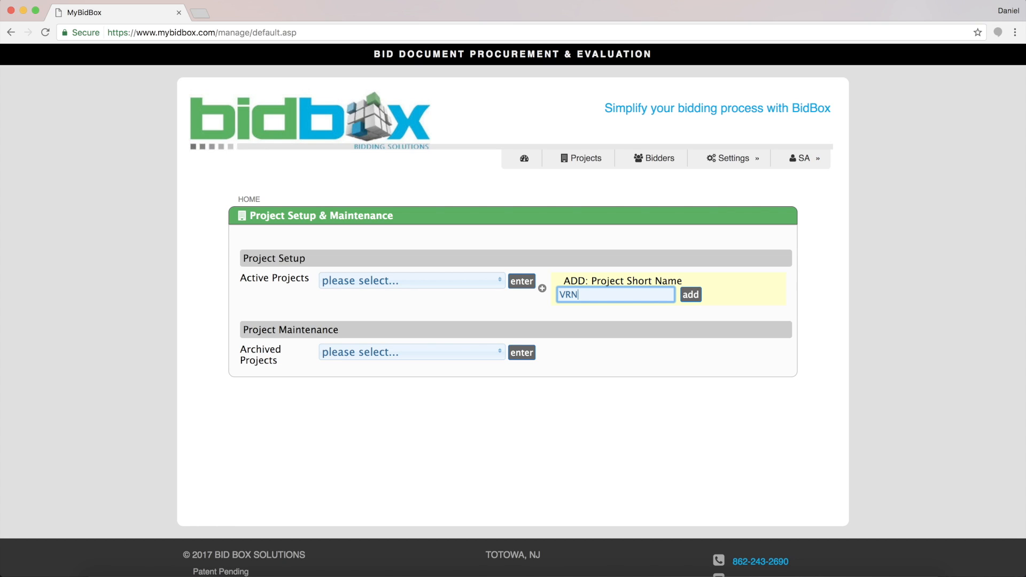
{"action": "type", "text": " - Verona li"}
{"action": "key", "text": "BackSpace"}
{"action": "key", "text": "BackSpace"}
{"action": "type", "text": "Library"}
{"action": "left_click", "coordinate": [691, 295]}
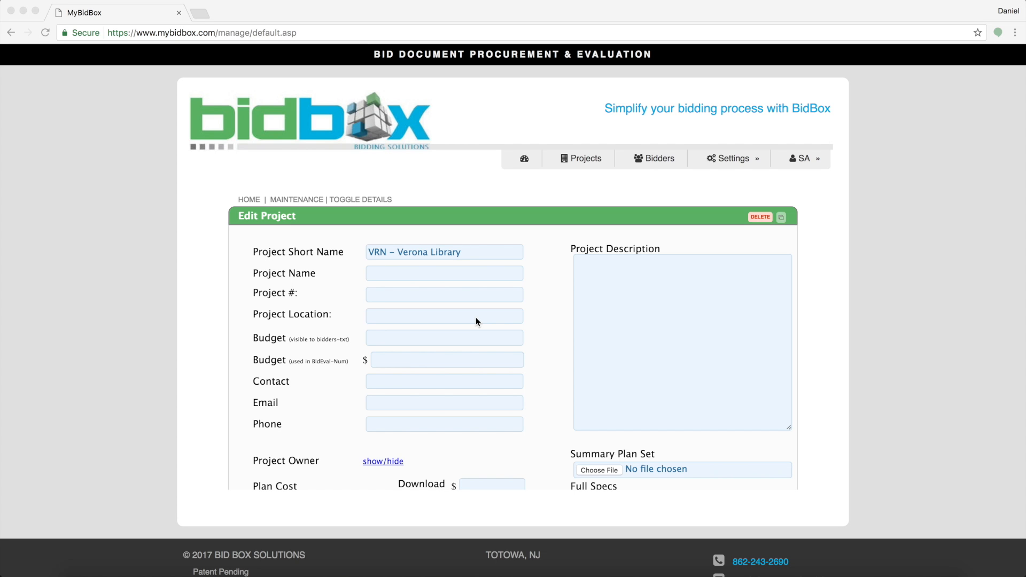
Enter project name 'Verona Public Library Phase II', number 17.104, and the project location address.
{"action": "scroll", "coordinate": [475, 321], "scroll_direction": "down", "scroll_amount": 10}
{"action": "scroll", "coordinate": [476, 321], "scroll_direction": "down", "scroll_amount": 1}
{"action": "scroll", "coordinate": [476, 321], "scroll_direction": "up", "scroll_amount": 10}
{"action": "left_click", "coordinate": [422, 268]}
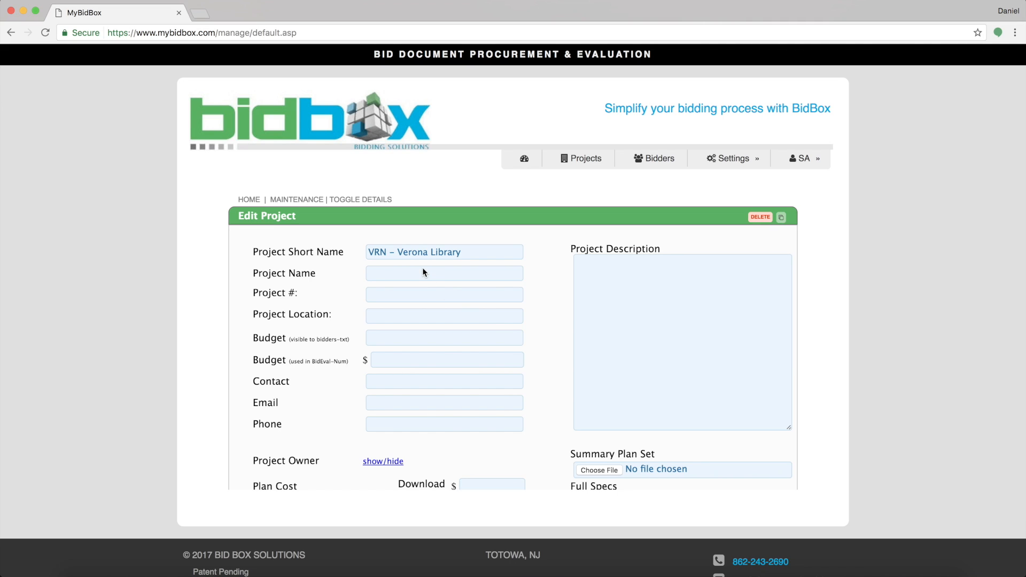
{"action": "left_click", "coordinate": [422, 273]}
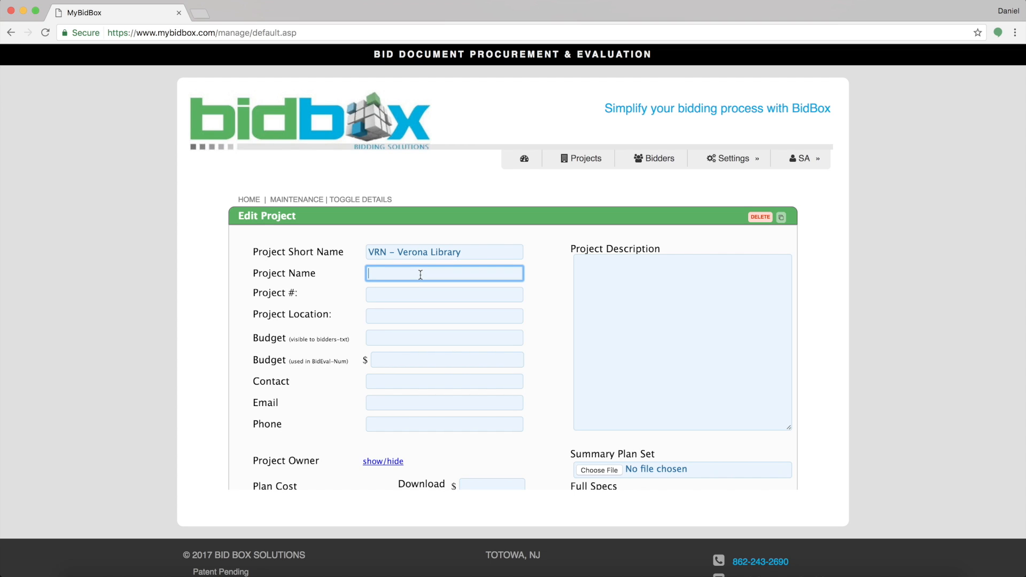
{"action": "type", "text": "Verona Public Library Phase II"}
{"action": "left_click", "coordinate": [416, 293]}
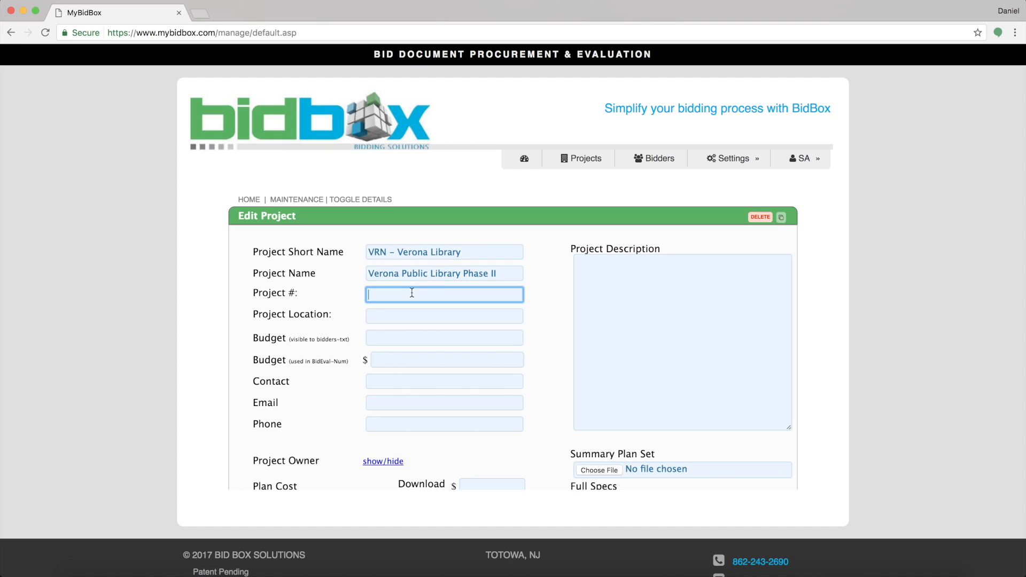
{"action": "type", "text": "17.104"}
{"action": "left_click", "coordinate": [410, 320]}
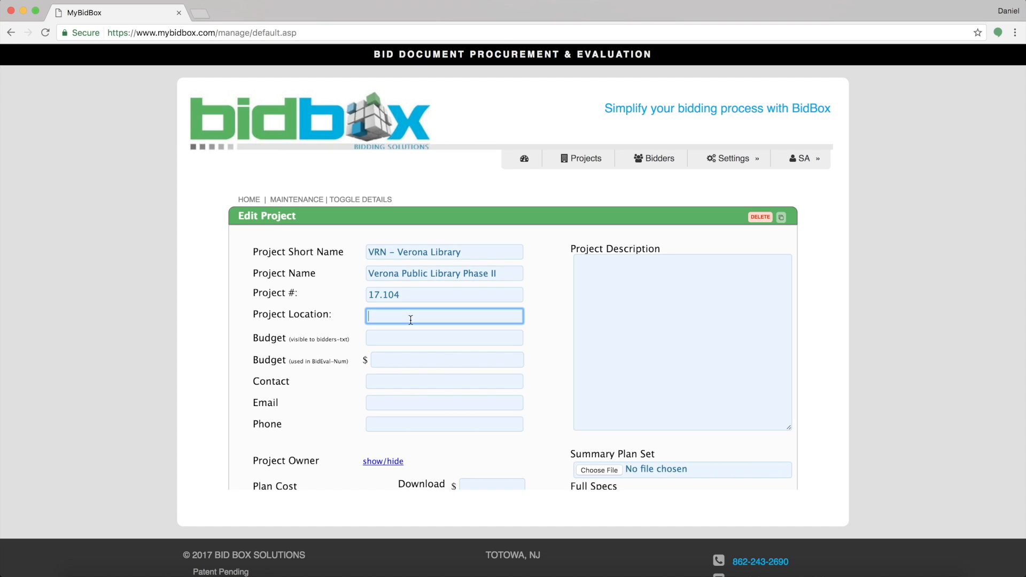
{"action": "type", "text": "17 Gould St. Verona NJ"}
Paste the scope paragraph into the Project Description box.
{"action": "left_click", "coordinate": [608, 272]}
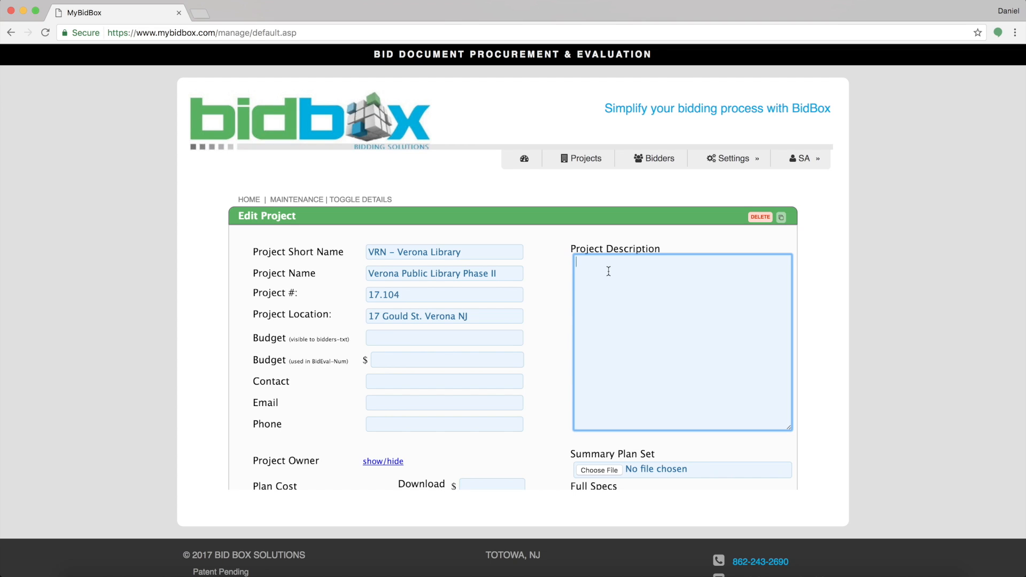
{"action": "type", "text": "The project includes an addition and alterations to the existing library, include raising the existing floor, new mechanical electrical, and plumbing as well as all new finishes and furnishings."}
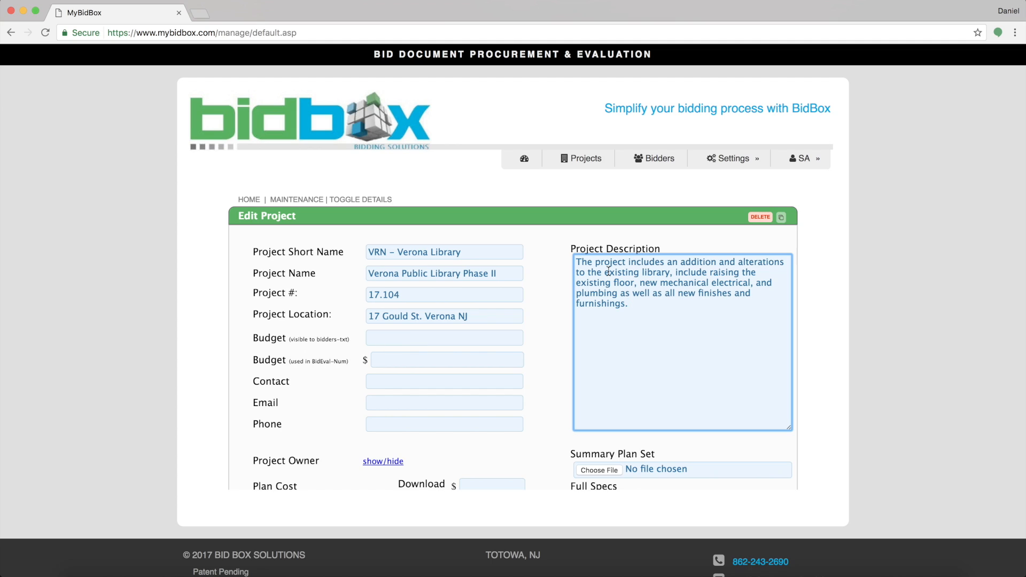
{"action": "left_click", "coordinate": [425, 340]}
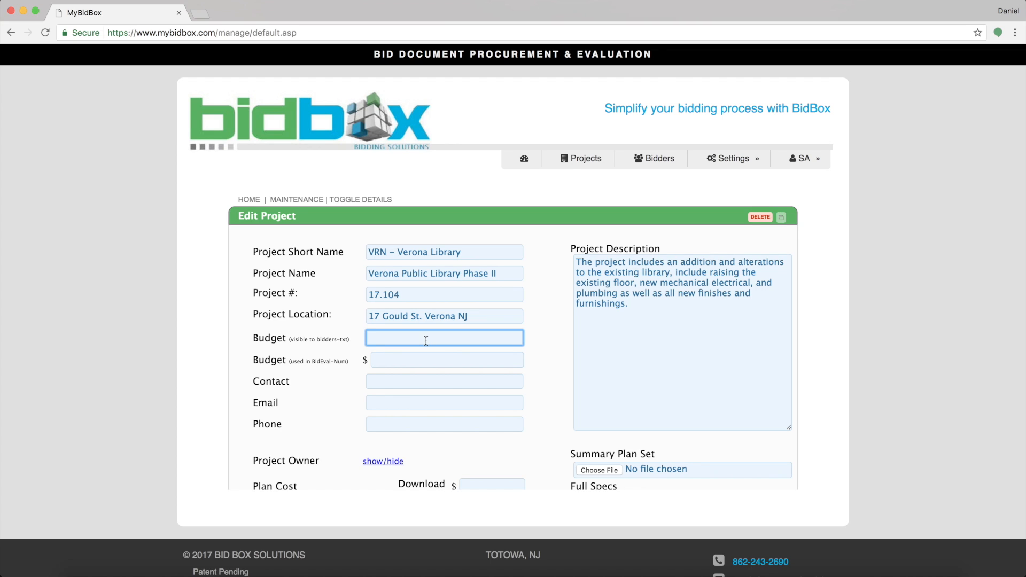
Enter the numeric budget 2,604,850 and the contact's name, e-mail and phone number.
{"action": "left_click", "coordinate": [434, 362]}
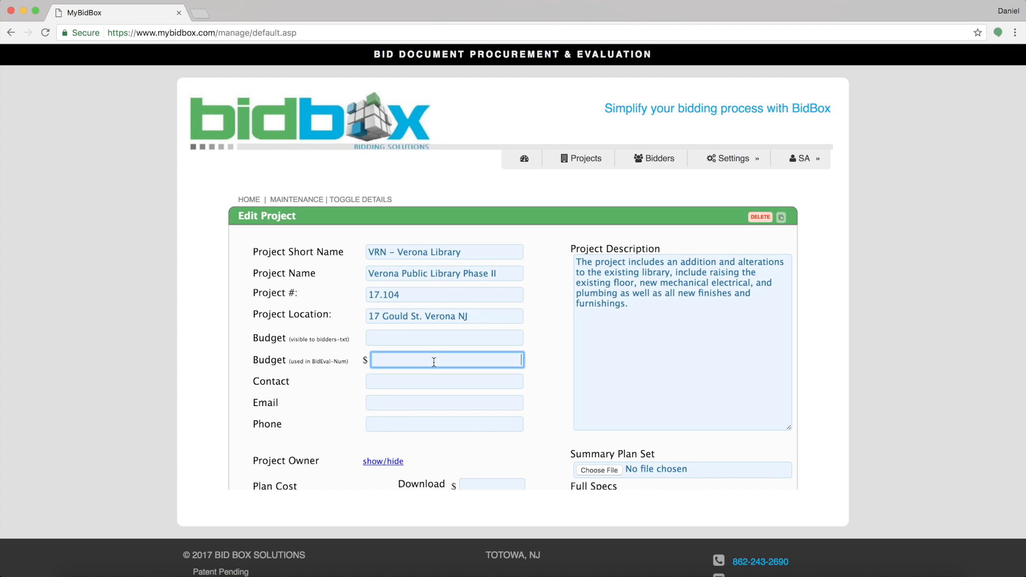
{"action": "type", "text": "2,604,850"}
{"action": "left_click", "coordinate": [434, 384]}
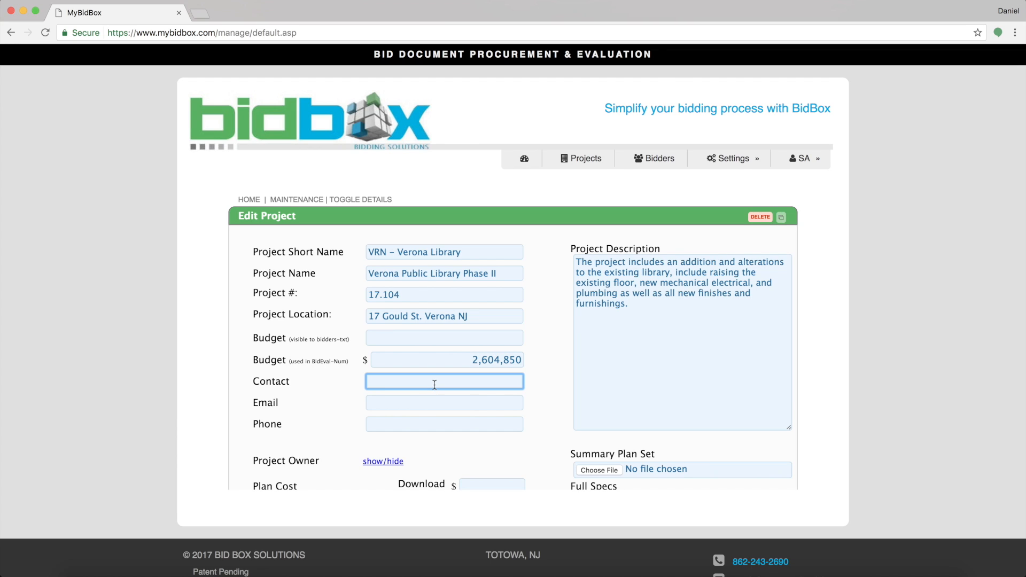
{"action": "left_click", "coordinate": [433, 397]}
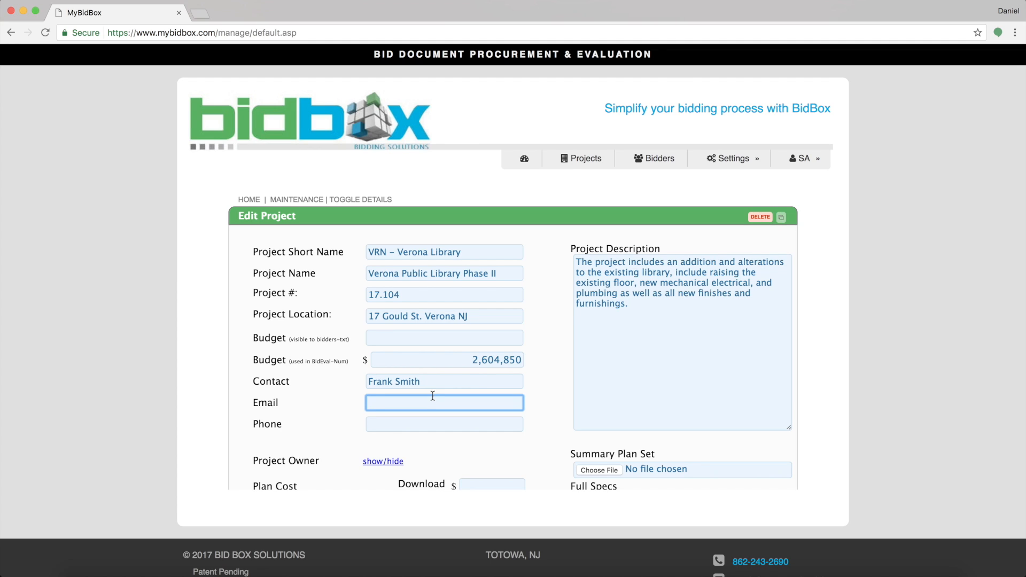
{"action": "left_click", "coordinate": [451, 420]}
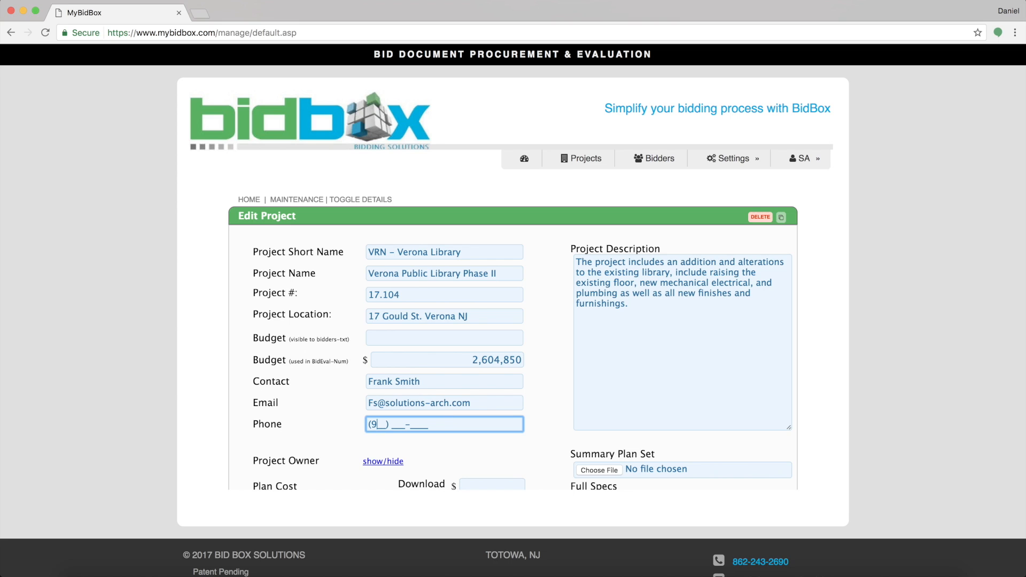
{"action": "scroll", "coordinate": [454, 465], "scroll_direction": "down", "scroll_amount": 1}
{"action": "scroll", "coordinate": [453, 465], "scroll_direction": "down", "scroll_amount": 5}
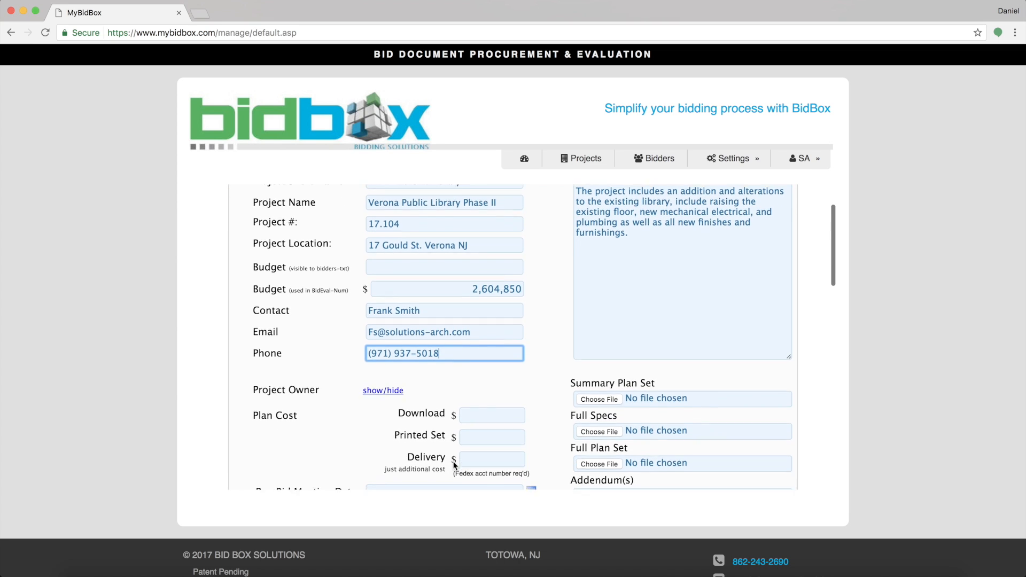
{"action": "scroll", "coordinate": [454, 462], "scroll_direction": "down", "scroll_amount": 2}
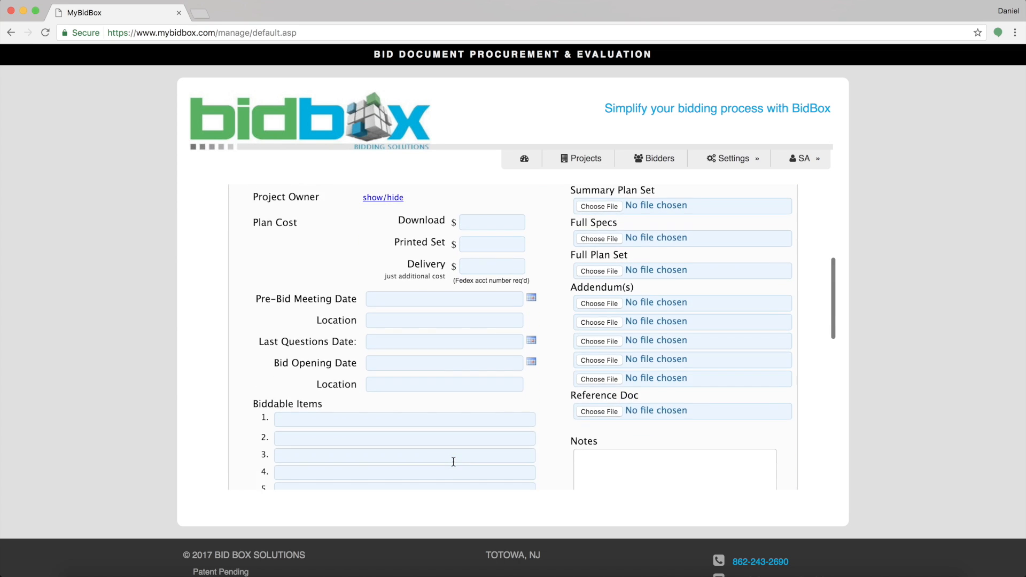
{"action": "left_click", "coordinate": [383, 206]}
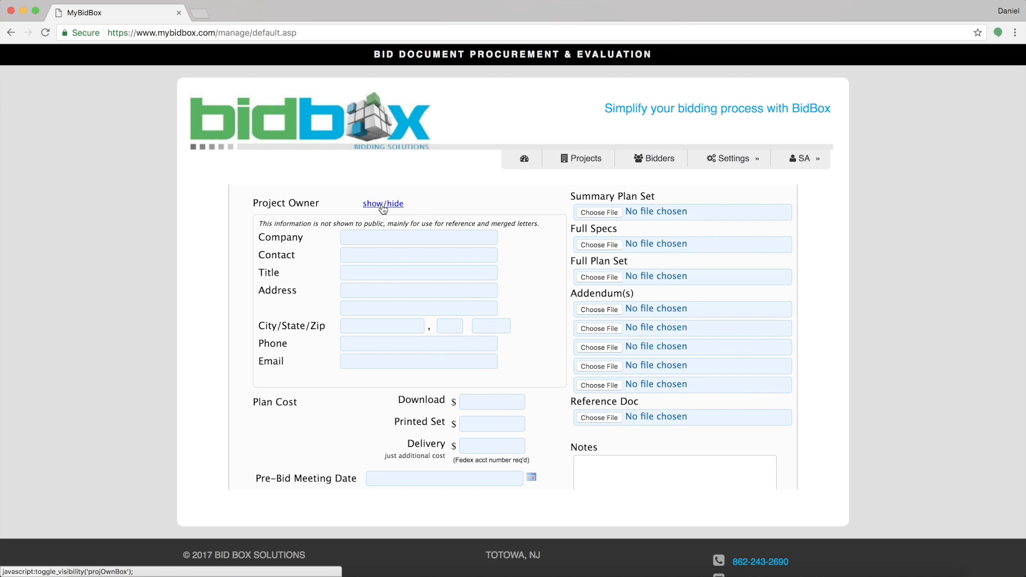
{"action": "scroll", "coordinate": [382, 207], "scroll_direction": "down", "scroll_amount": 1}
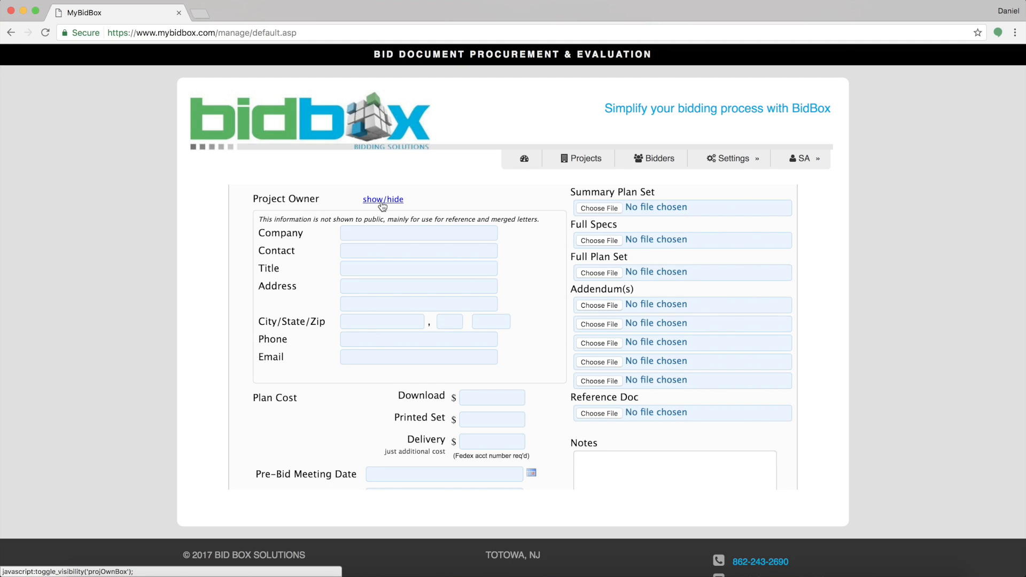
{"action": "left_click", "coordinate": [382, 203]}
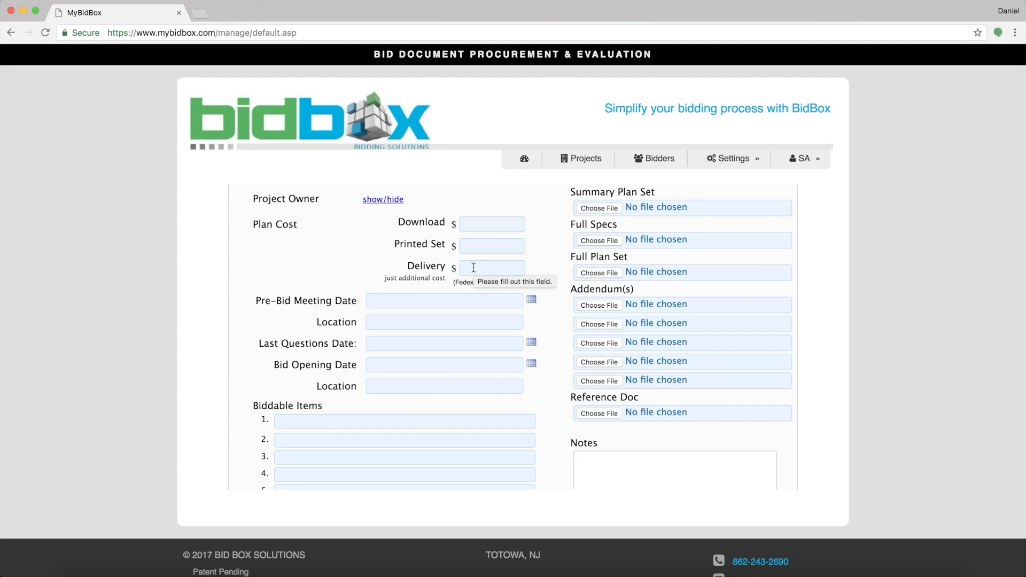
Set plan costs to Download 100, Printed Set 175 and Delivery 23.
{"action": "left_click", "coordinate": [475, 229]}
{"action": "type", "text": "100"}
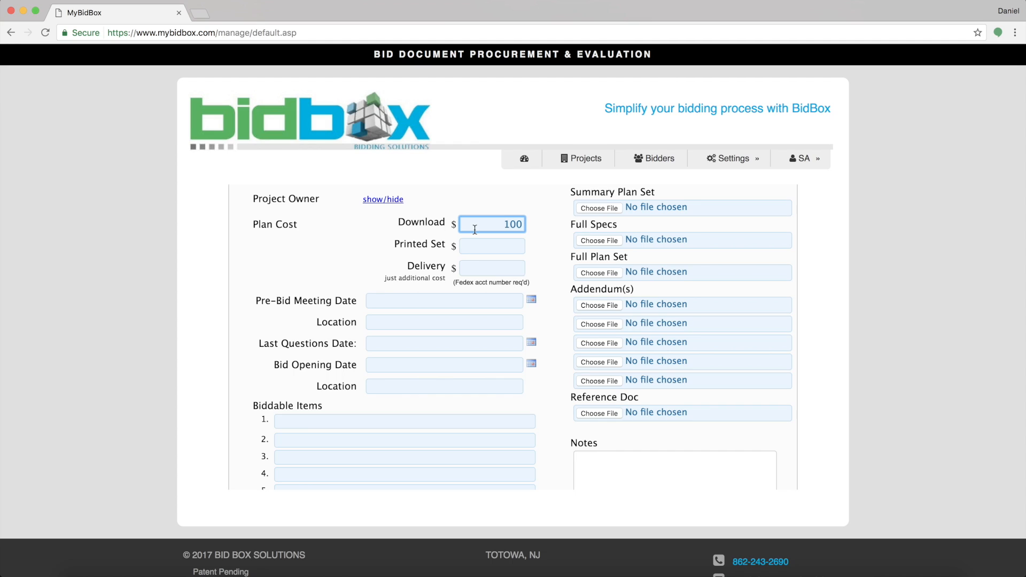
{"action": "left_click", "coordinate": [484, 243]}
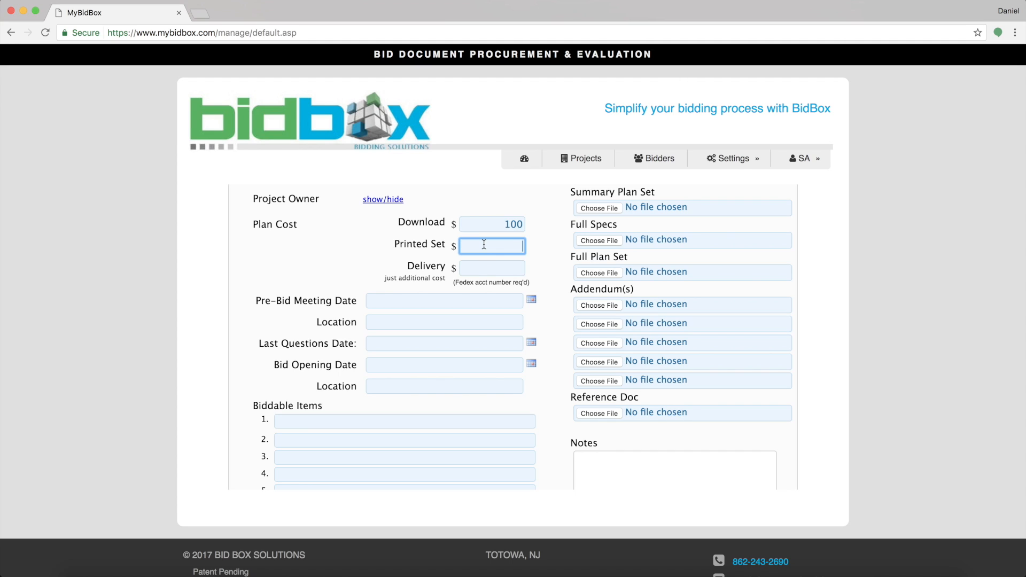
{"action": "type", "text": "175"}
{"action": "left_click", "coordinate": [484, 269]}
{"action": "type", "text": "23"}
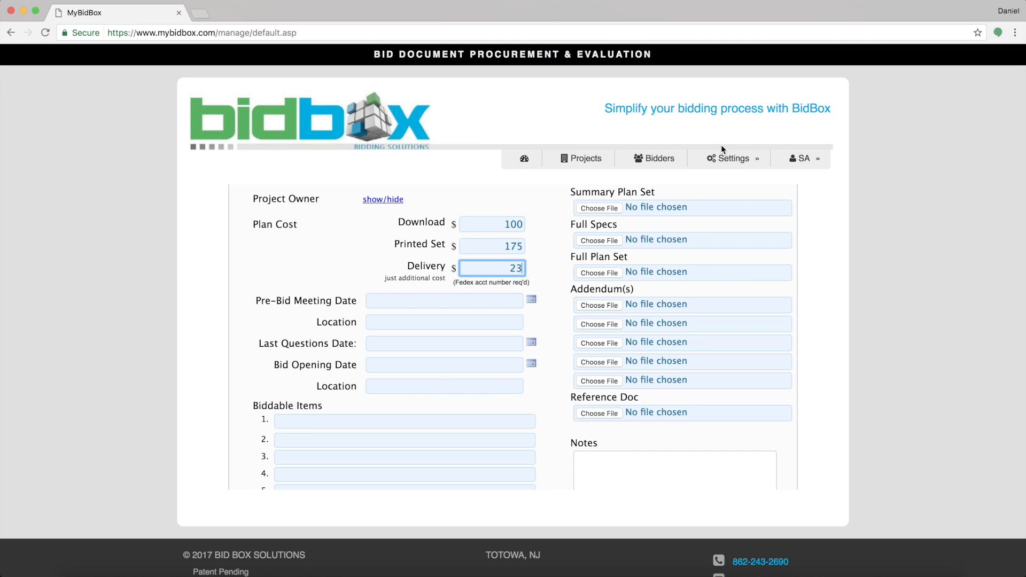
{"action": "left_click", "coordinate": [663, 193]}
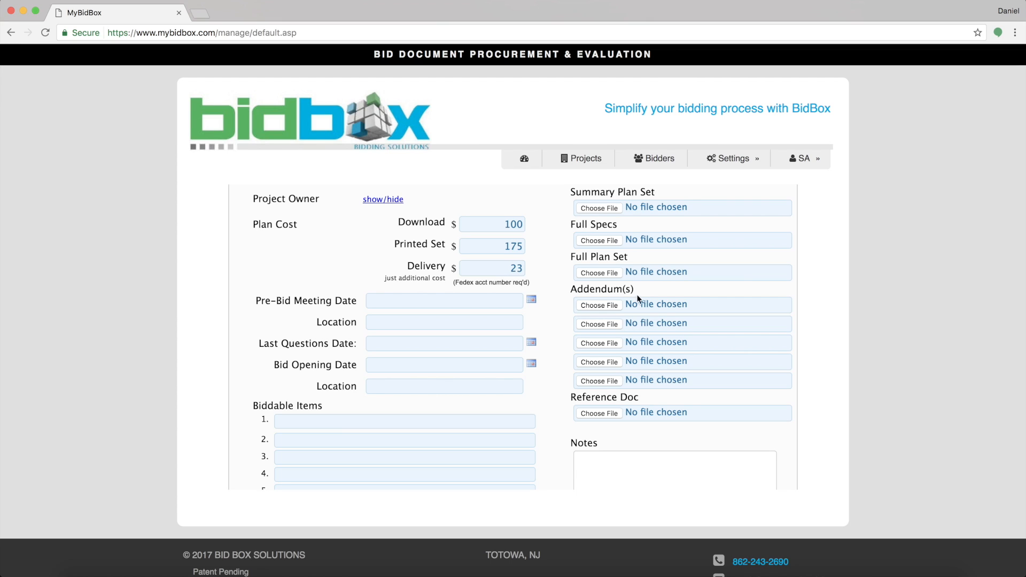
{"action": "left_click", "coordinate": [533, 299]}
Set the pre-bid meeting to May 17, 2017 at 10:00 am, located in Verona.
{"action": "scroll", "coordinate": [513, 247], "scroll_direction": "up", "scroll_amount": 3}
{"action": "left_click", "coordinate": [458, 285]}
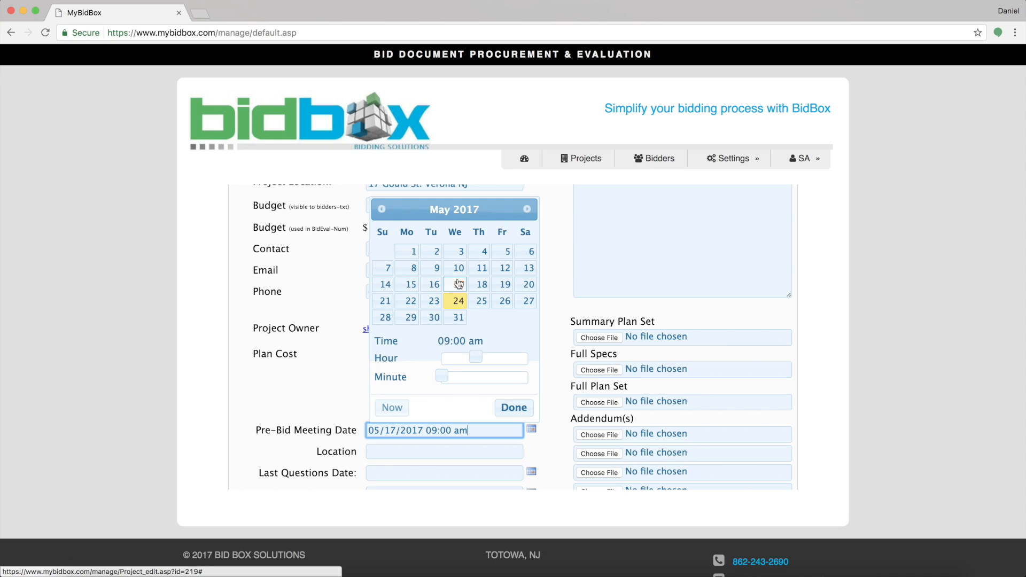
{"action": "left_click_drag", "start_coordinate": [476, 359], "coordinate": [480, 359]}
{"action": "left_click", "coordinate": [514, 408]}
{"action": "left_click", "coordinate": [457, 452]}
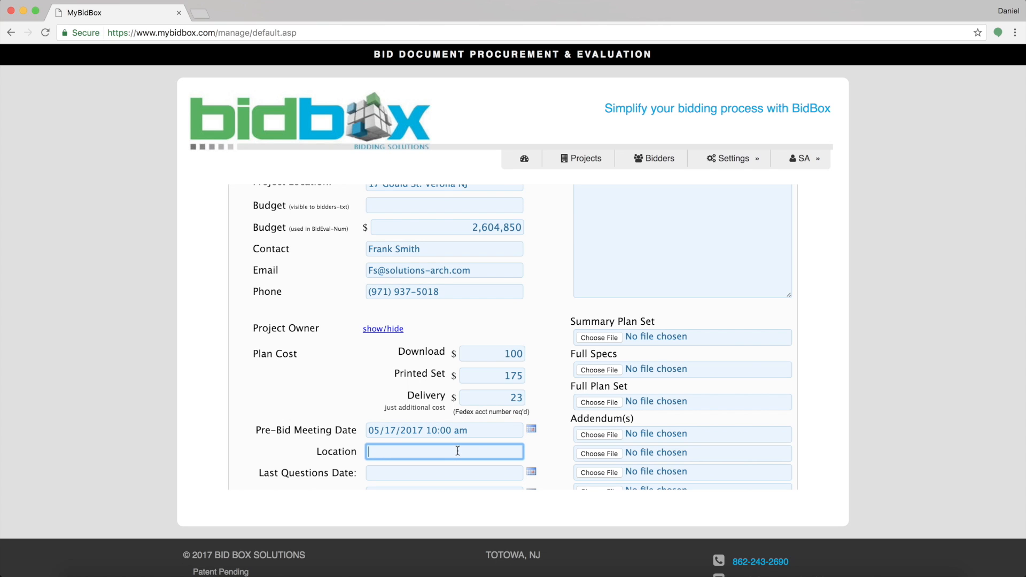
{"action": "type", "text": "Verona"}
Set the last questions date to May 25, 2017.
{"action": "scroll", "coordinate": [529, 403], "scroll_direction": "down", "scroll_amount": 3}
{"action": "left_click", "coordinate": [531, 367]}
{"action": "left_click", "coordinate": [458, 239]}
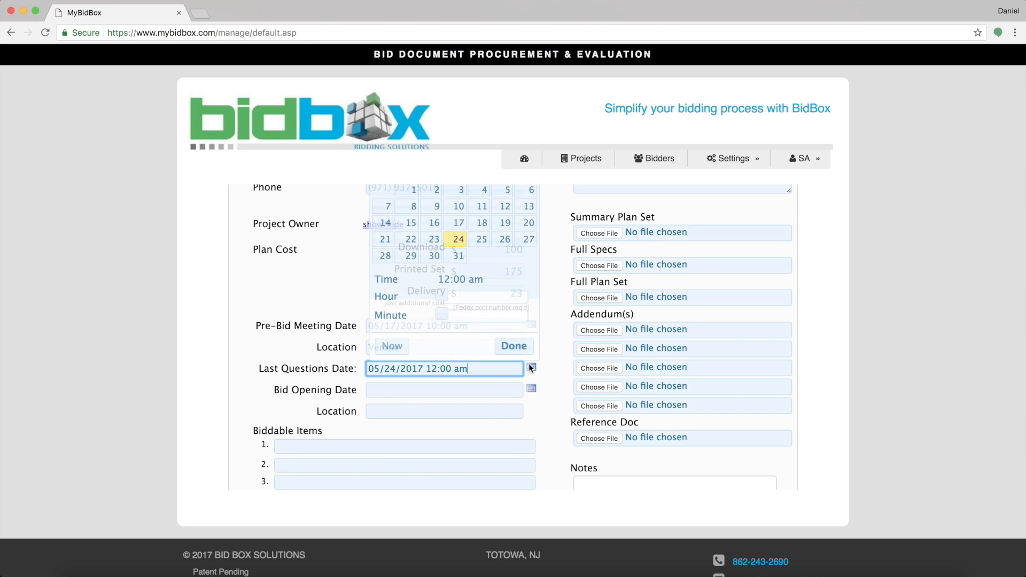
{"action": "left_click", "coordinate": [481, 239]}
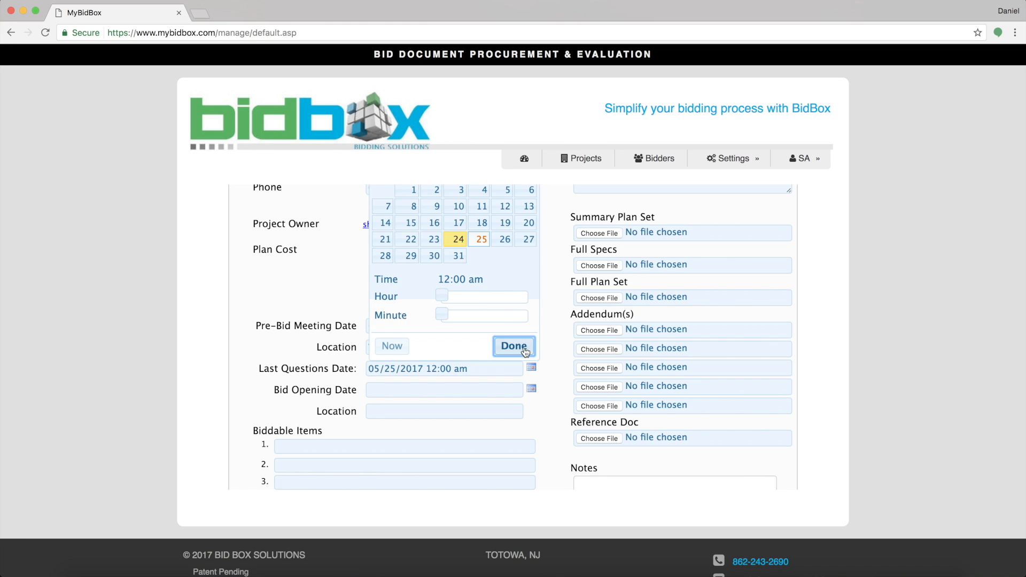
{"action": "left_click", "coordinate": [512, 346]}
Set the bid opening to May 26, 2017 at 11:00 am.
{"action": "left_click", "coordinate": [532, 389]}
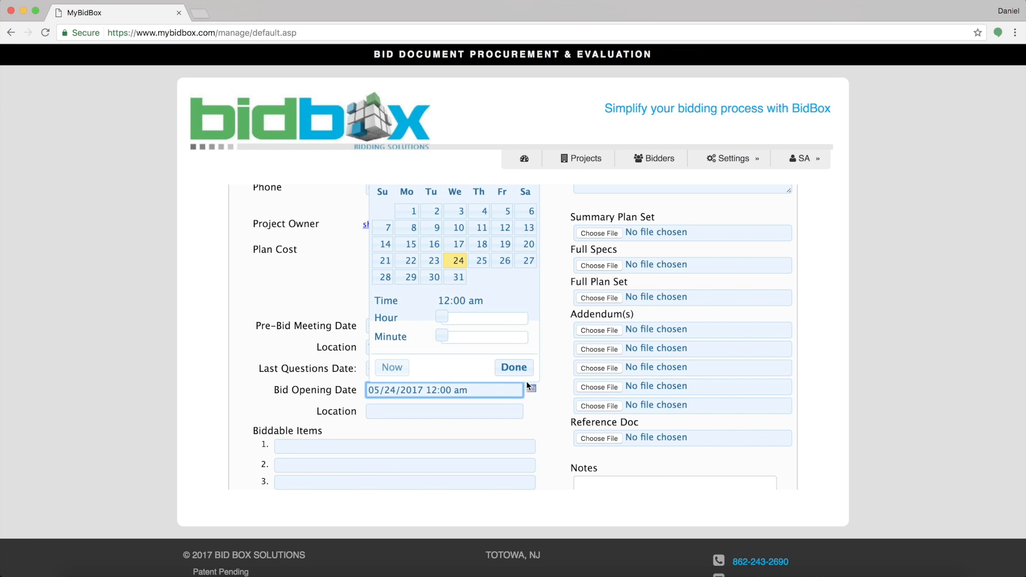
{"action": "left_click", "coordinate": [504, 260]}
{"action": "left_click_drag", "start_coordinate": [506, 321], "coordinate": [480, 319]}
{"action": "left_click", "coordinate": [514, 367]}
{"action": "left_click", "coordinate": [463, 409]}
Enter V as the bid opening location and scroll down to the subtotals.
{"action": "type", "text": "Verona"}
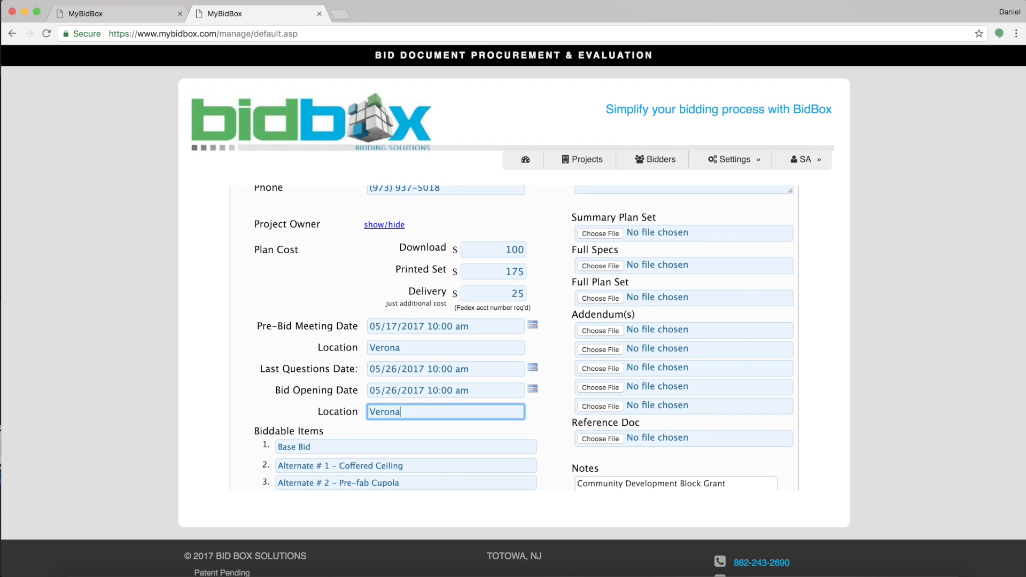
{"action": "scroll", "coordinate": [529, 336], "scroll_direction": "down", "scroll_amount": 3}
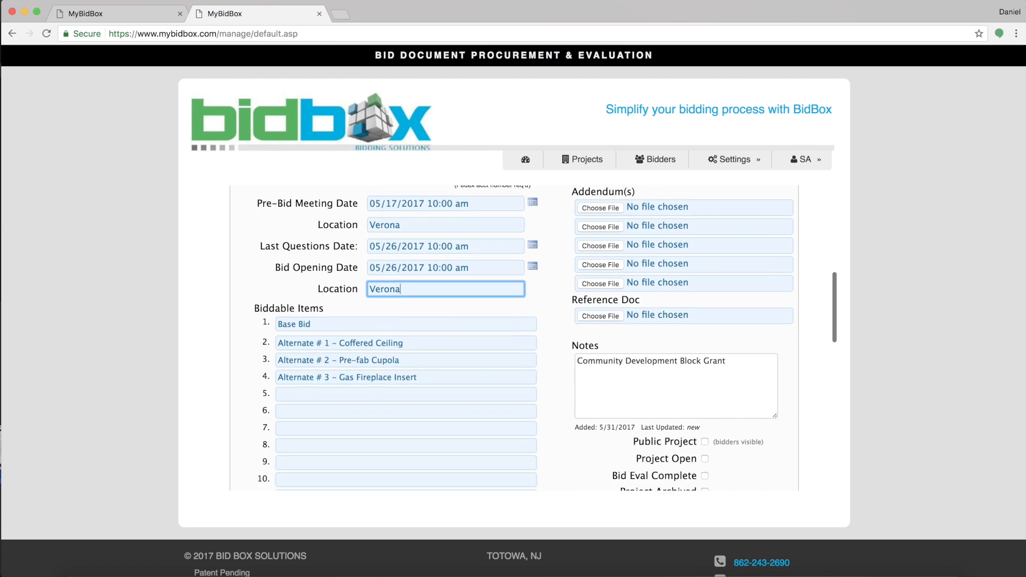
{"action": "scroll", "coordinate": [534, 336], "scroll_direction": "down", "scroll_amount": 3}
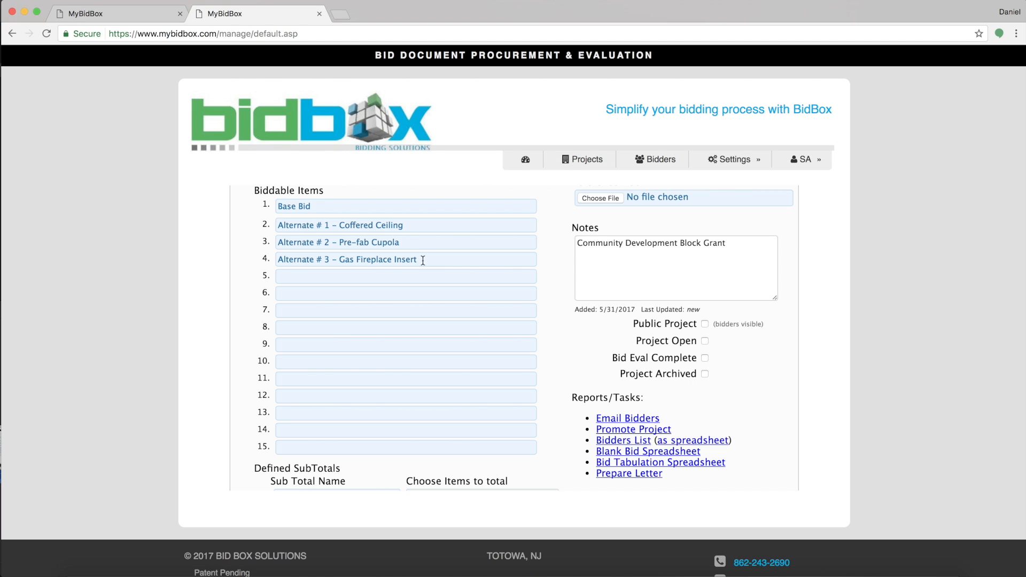
{"action": "scroll", "coordinate": [422, 261], "scroll_direction": "down", "scroll_amount": 7}
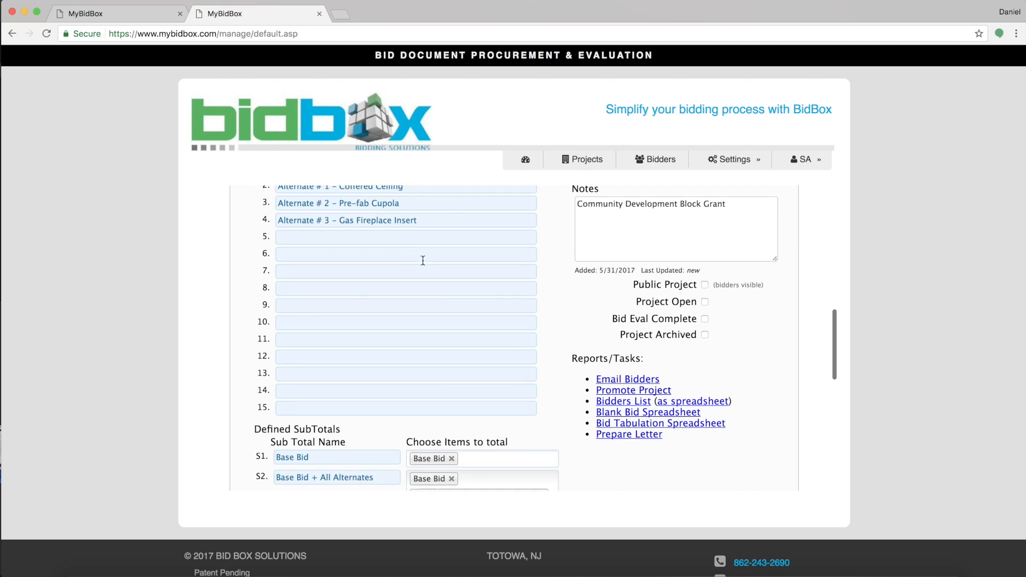
{"action": "scroll", "coordinate": [423, 260], "scroll_direction": "down", "scroll_amount": 4}
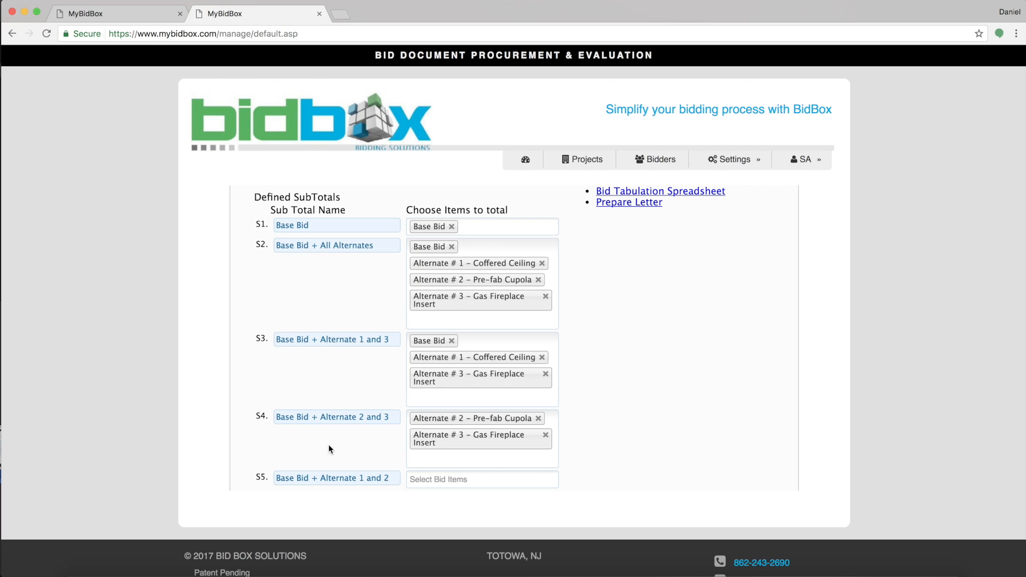
{"action": "scroll", "coordinate": [390, 441], "scroll_direction": "down", "scroll_amount": 4}
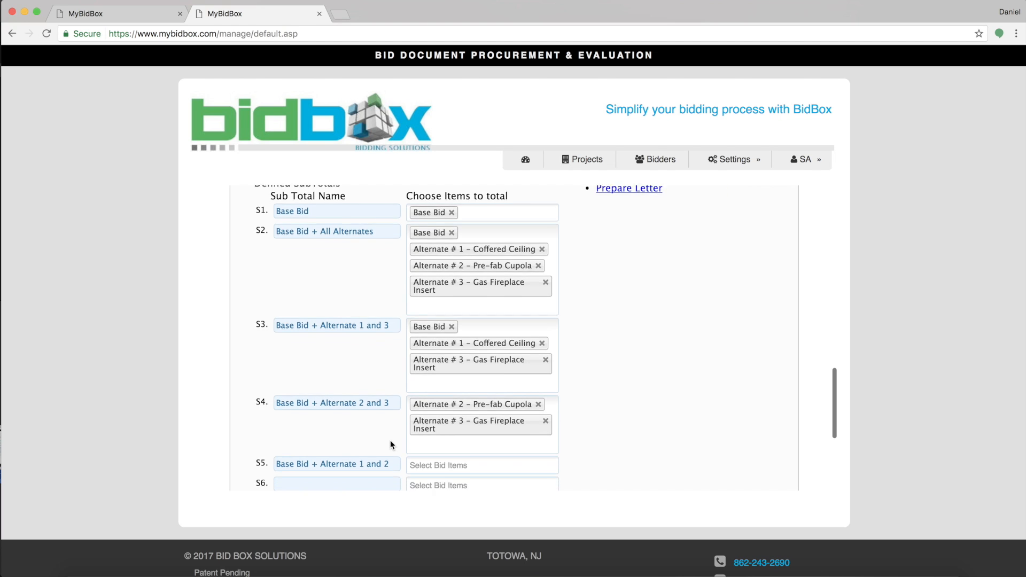
Add Base Bid, Alternate # 1 – Coffered Ceiling and Alternate # 2 – Pre-fab Cupola to subtotal S5.
{"action": "left_click", "coordinate": [433, 387]}
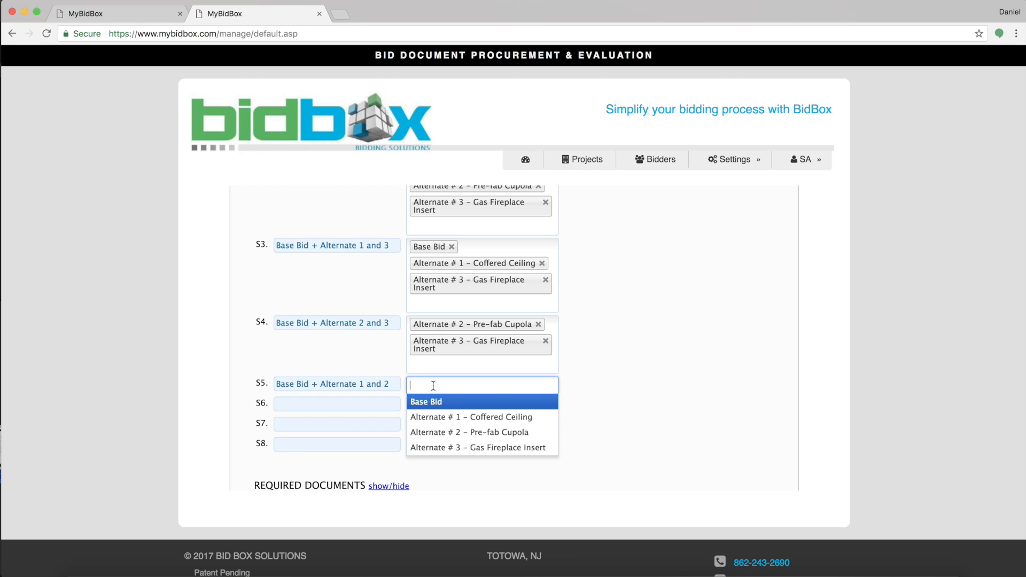
{"action": "left_click", "coordinate": [439, 403]}
{"action": "left_click", "coordinate": [467, 387]}
{"action": "left_click", "coordinate": [462, 419]}
{"action": "left_click", "coordinate": [483, 419]}
{"action": "left_click", "coordinate": [475, 466]}
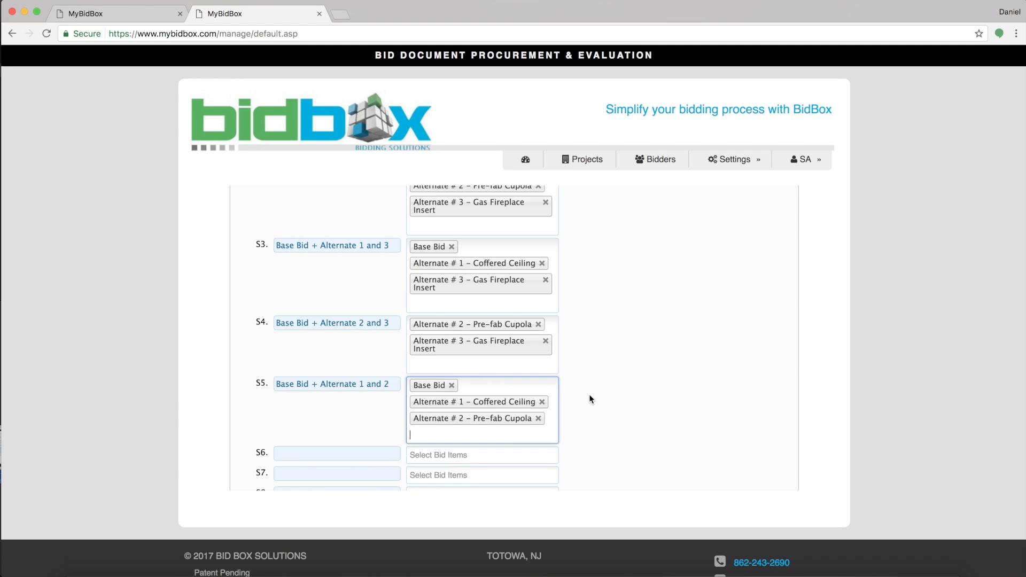
{"action": "scroll", "coordinate": [590, 397], "scroll_direction": "up", "scroll_amount": 10}
{"action": "scroll", "coordinate": [590, 397], "scroll_direction": "up", "scroll_amount": 5}
{"action": "scroll", "coordinate": [590, 395], "scroll_direction": "down", "scroll_amount": 4}
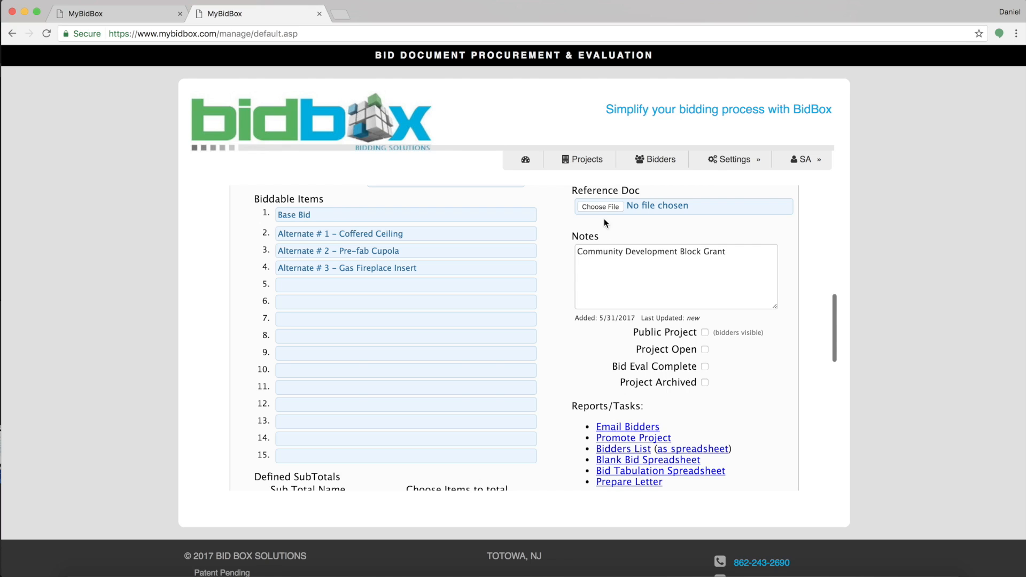
Upload Reference Doc.pages from the iCloud Documents folder as the Reference Doc.
{"action": "left_click", "coordinate": [601, 204]}
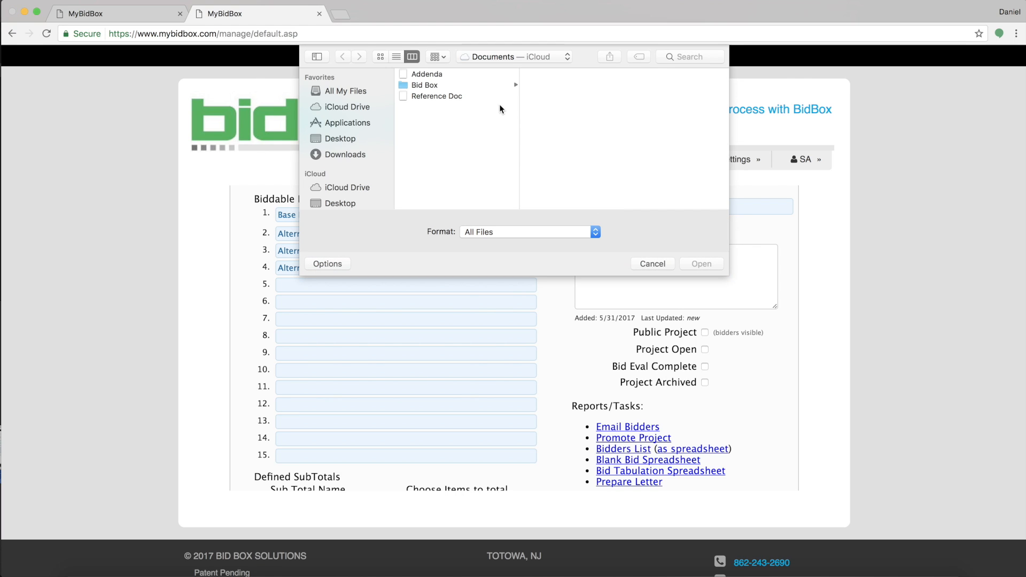
{"action": "left_click", "coordinate": [487, 98]}
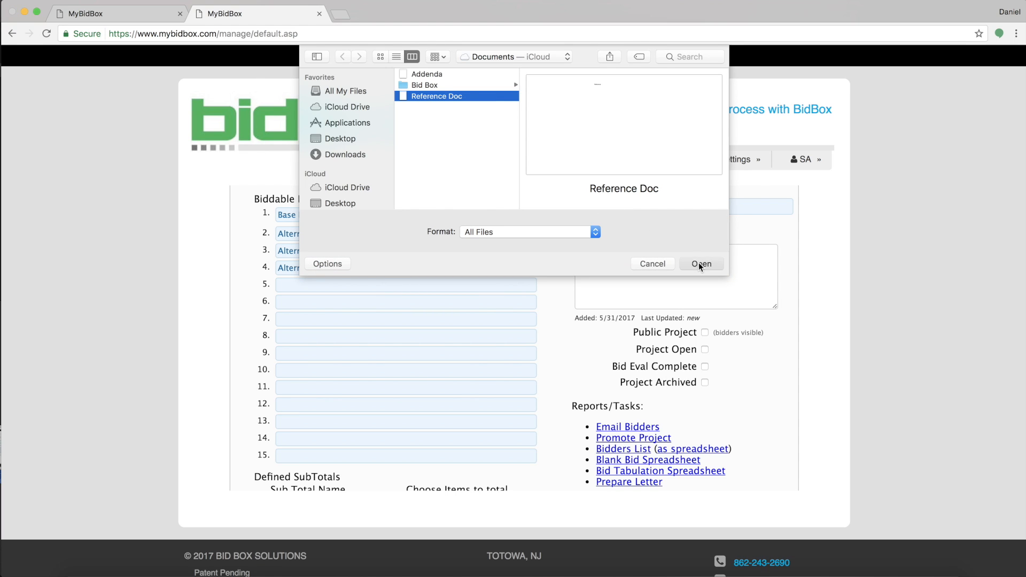
{"action": "left_click", "coordinate": [700, 264]}
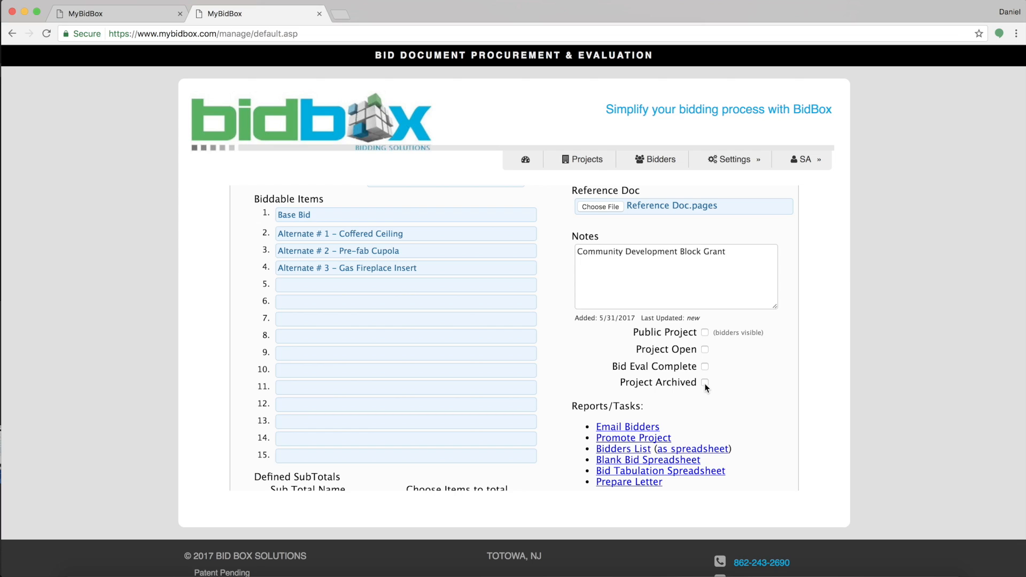
{"action": "left_click", "coordinate": [705, 333]}
{"action": "left_click", "coordinate": [705, 333]}
{"action": "left_click", "coordinate": [705, 349]}
{"action": "left_click", "coordinate": [704, 350]}
{"action": "scroll", "coordinate": [689, 398], "scroll_direction": "down", "scroll_amount": 4}
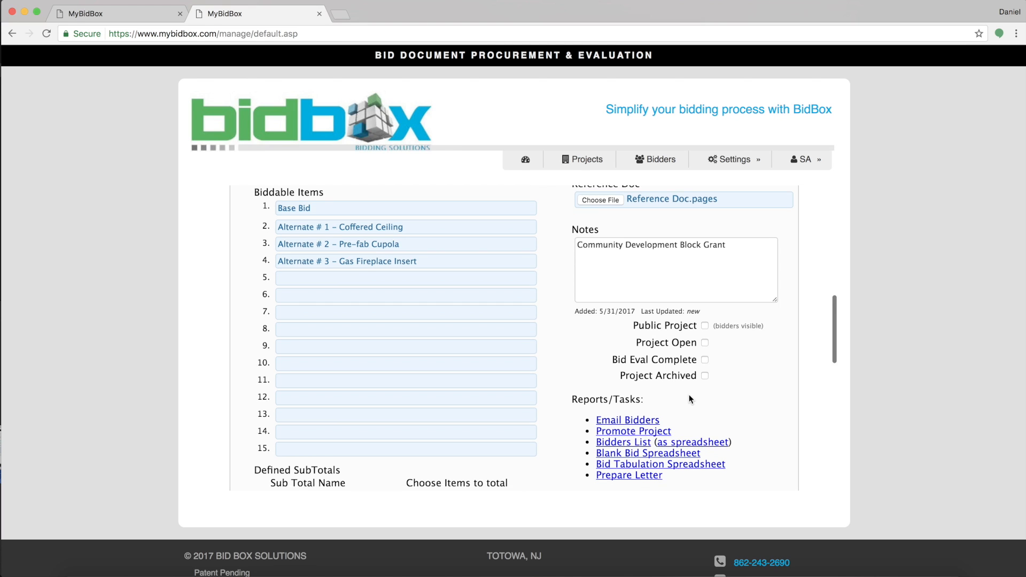
{"action": "scroll", "coordinate": [689, 398], "scroll_direction": "down", "scroll_amount": 4}
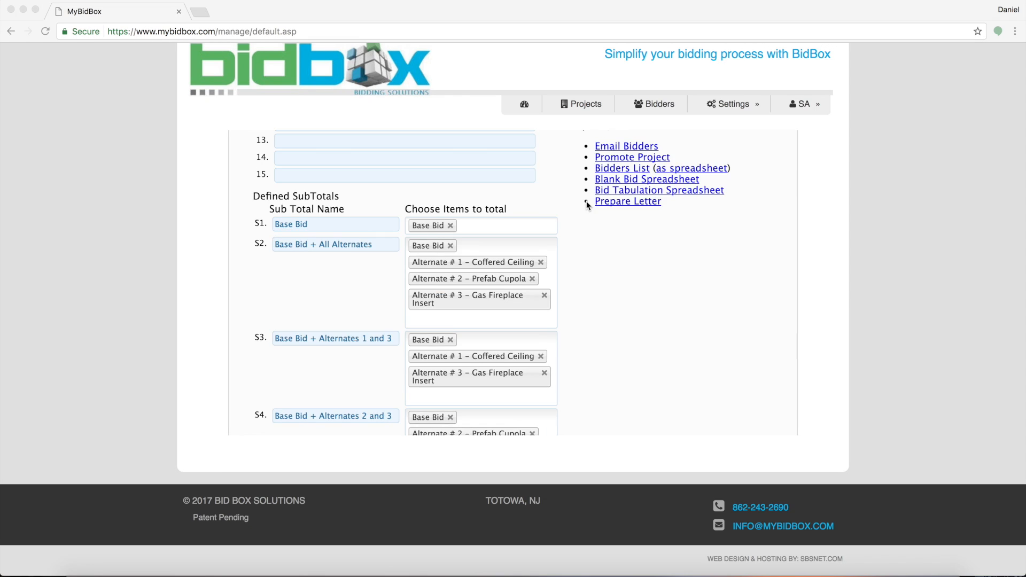
Scroll down past subtotals S3–S5 to the empty REQUIRED DOCUMENTS section.
{"action": "scroll", "coordinate": [586, 201], "scroll_direction": "down", "scroll_amount": 5}
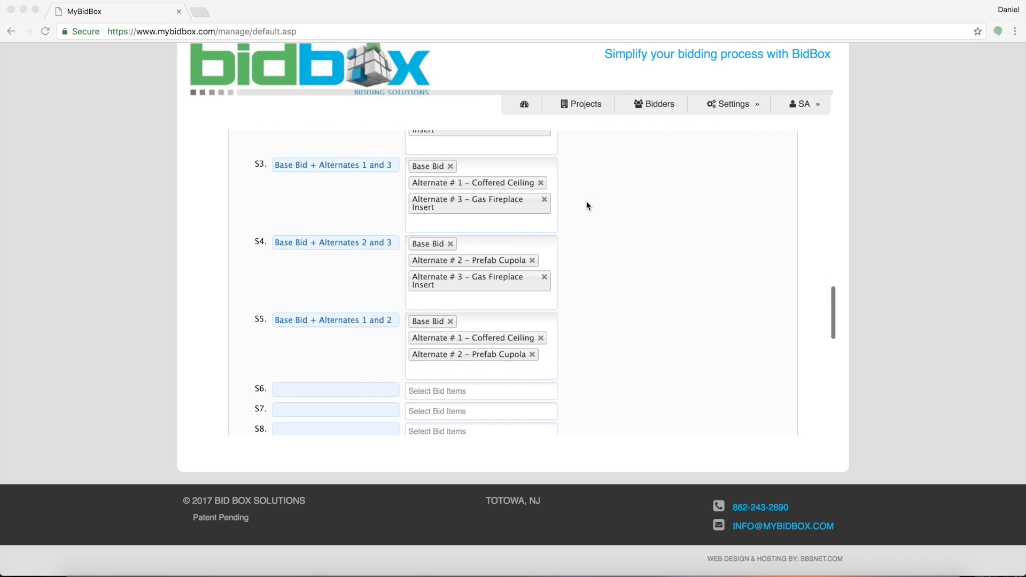
{"action": "scroll", "coordinate": [587, 206], "scroll_direction": "down", "scroll_amount": 6}
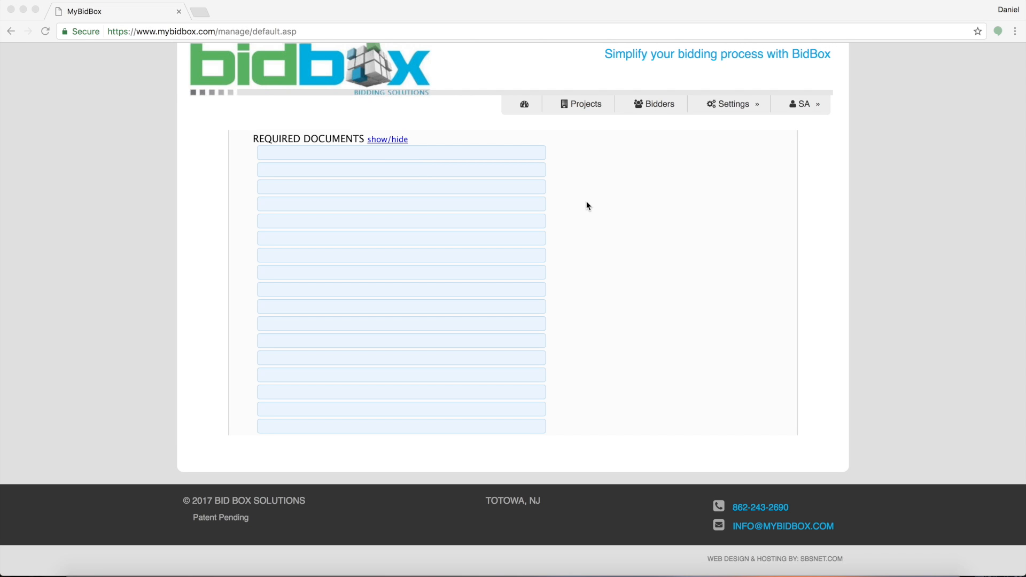
Enter Bid Form, Bid Bond and Consent of Surety in the first three Required Documents fields.
{"action": "left_click", "coordinate": [411, 150]}
{"action": "type", "text": "Bid Form"}
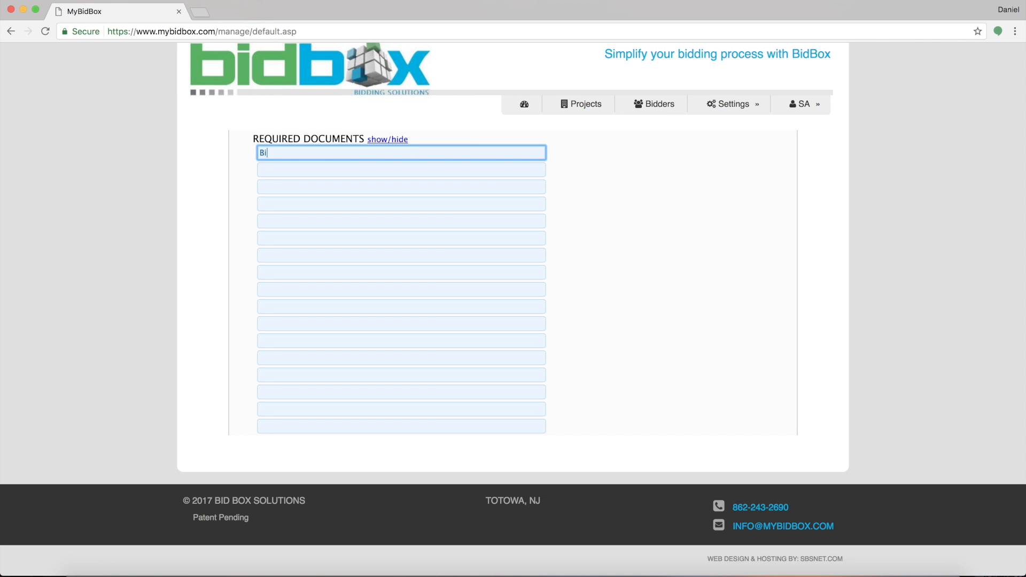
{"action": "left_click", "coordinate": [399, 176]}
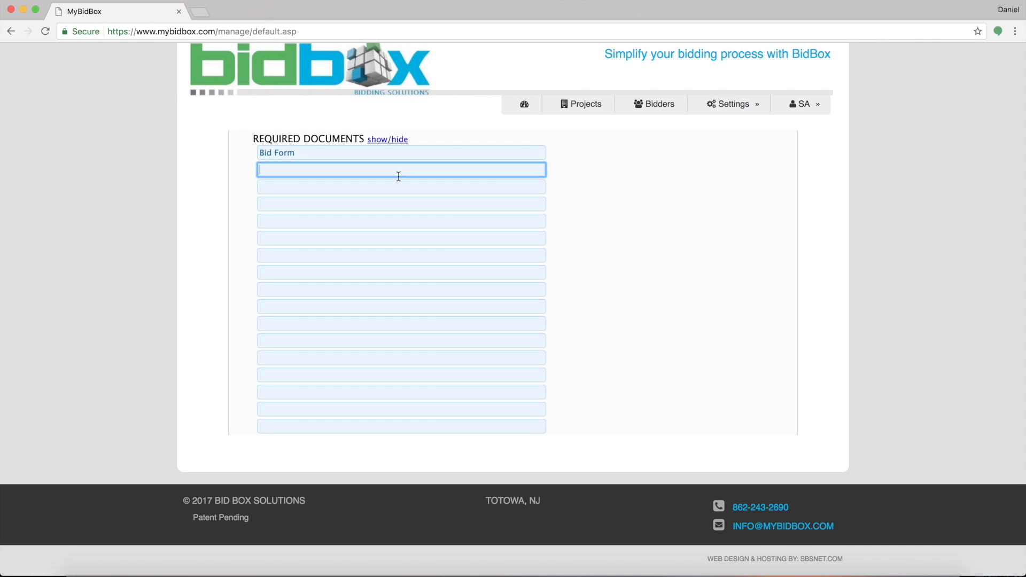
{"action": "type", "text": "Bid Bond"}
{"action": "left_click", "coordinate": [393, 190]}
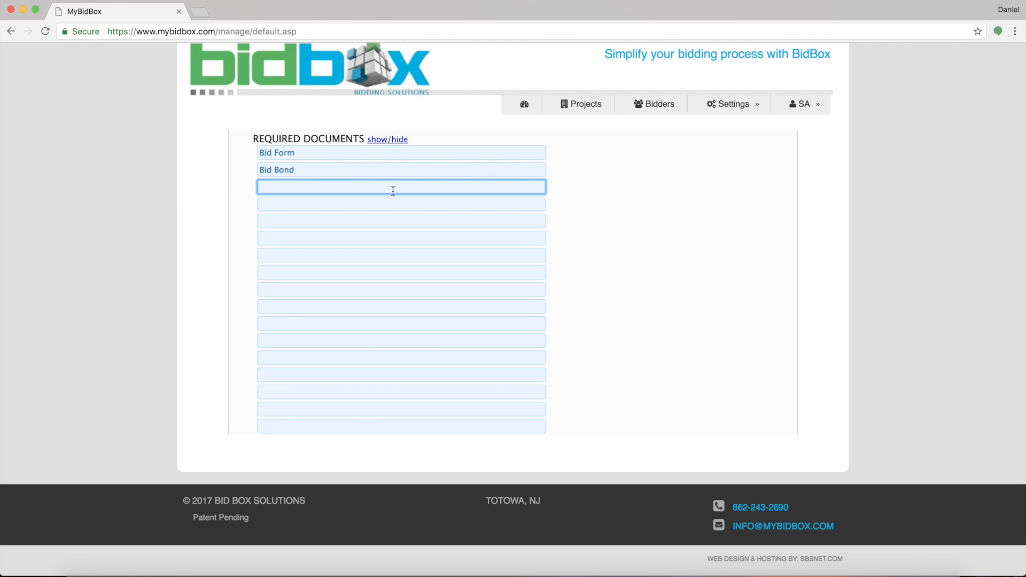
{"action": "type", "text": "Consent of Surety"}
Replace the Required Documents list with the standard set, Fully Executed Form of Proposal through Iran Investment Disclosure.
{"action": "scroll", "coordinate": [406, 246], "scroll_direction": "down", "scroll_amount": 5}
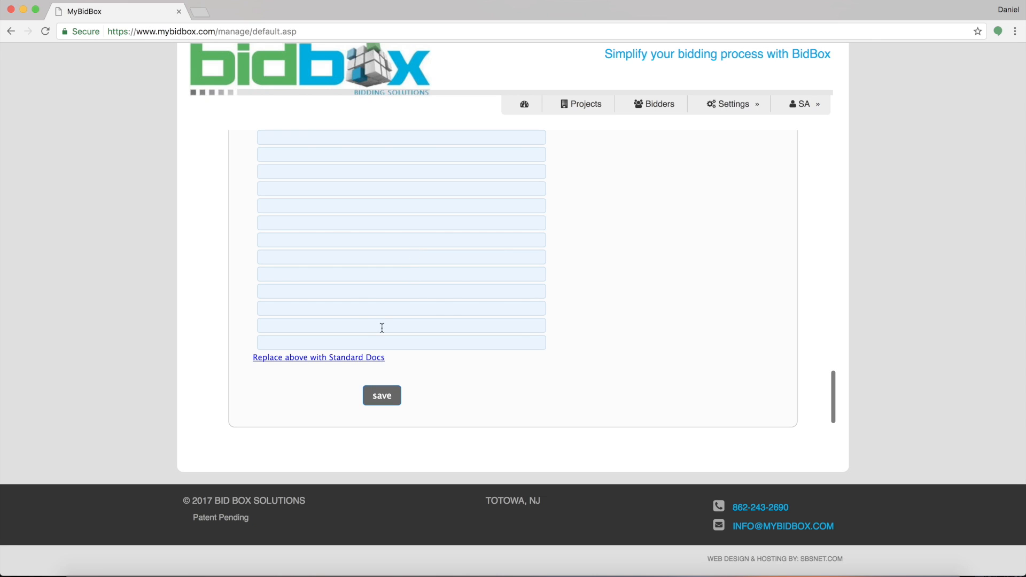
{"action": "left_click", "coordinate": [355, 362]}
{"action": "scroll", "coordinate": [622, 312], "scroll_direction": "up", "scroll_amount": 5}
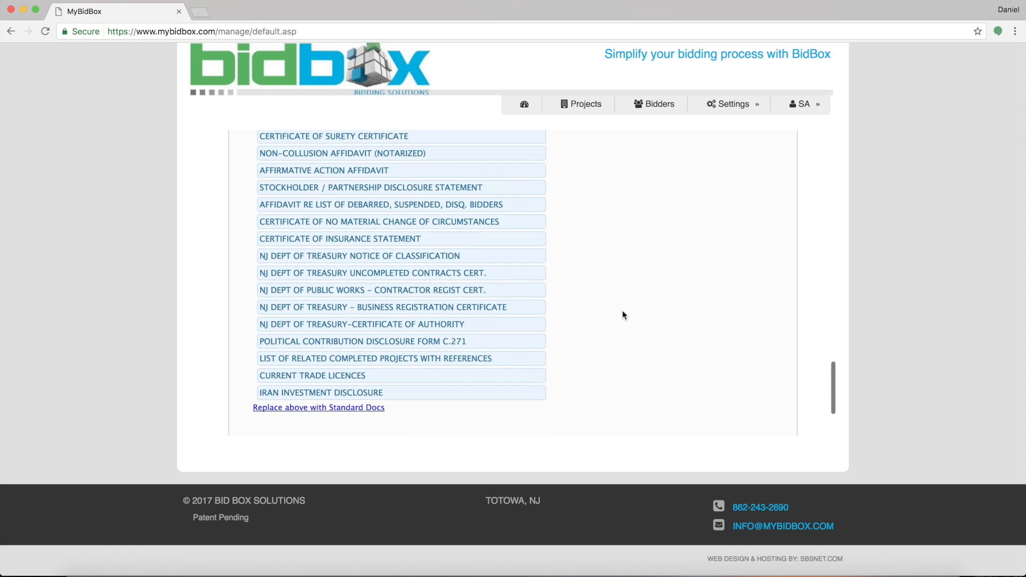
Save the new Verona Library project and return to the Project Dashboard.
{"action": "scroll", "coordinate": [623, 312], "scroll_direction": "down", "scroll_amount": 3}
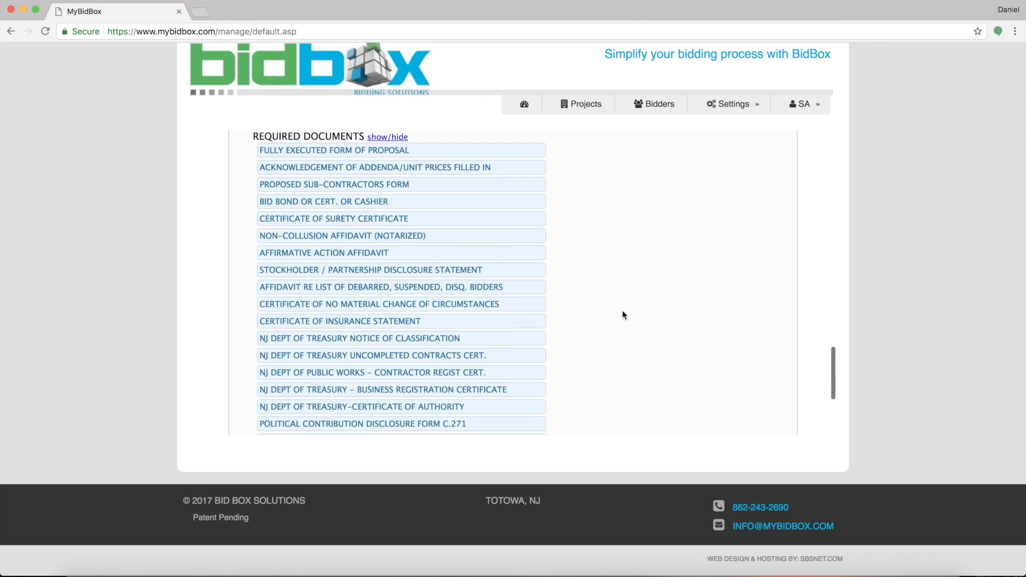
{"action": "scroll", "coordinate": [622, 315], "scroll_direction": "down", "scroll_amount": 2}
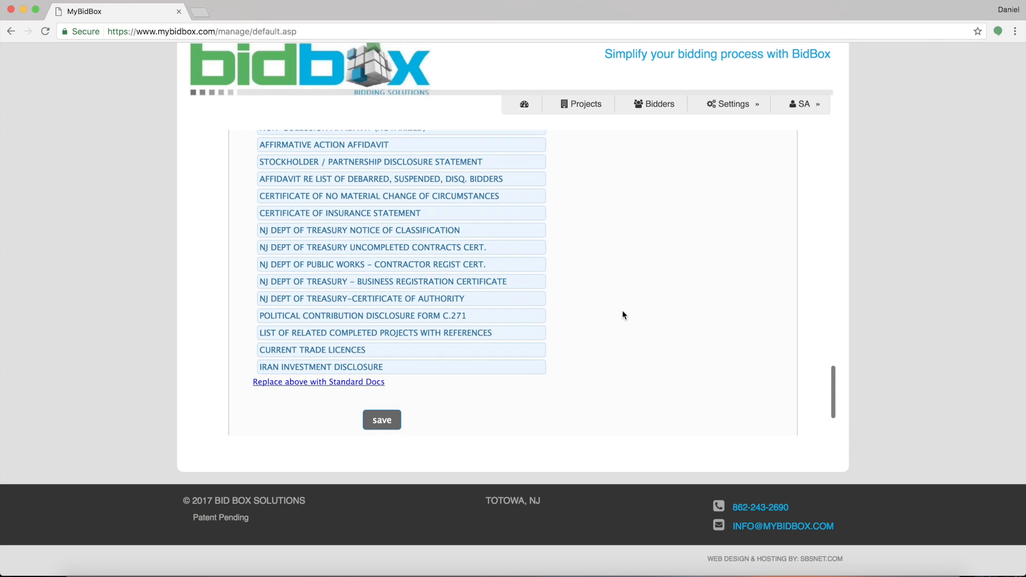
{"action": "left_click", "coordinate": [382, 420]}
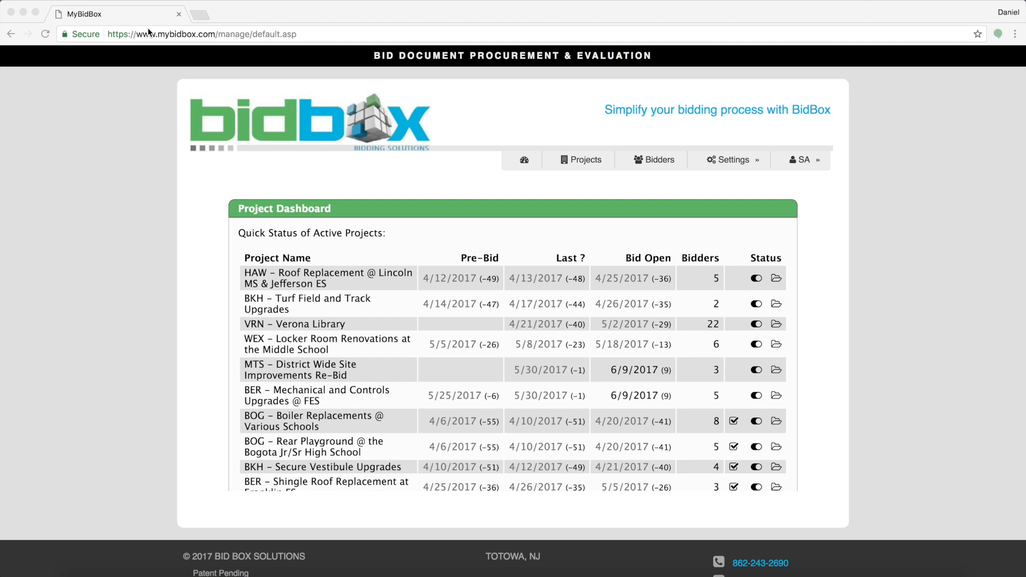